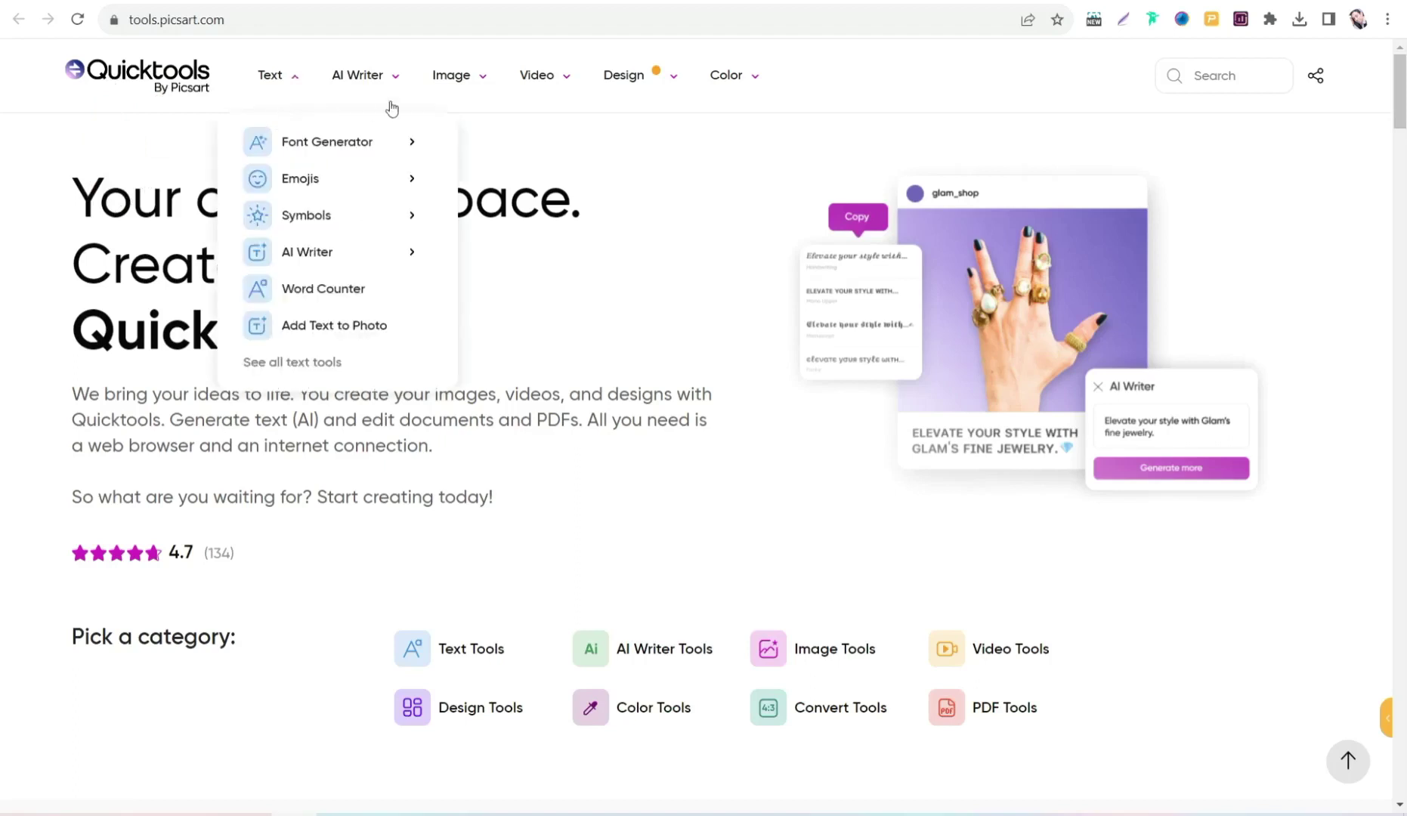
Scroll through the All Quicktools grid and highlight the '100% free' phrase in the '3 reasons' heading.
mouse_move(412, 102)
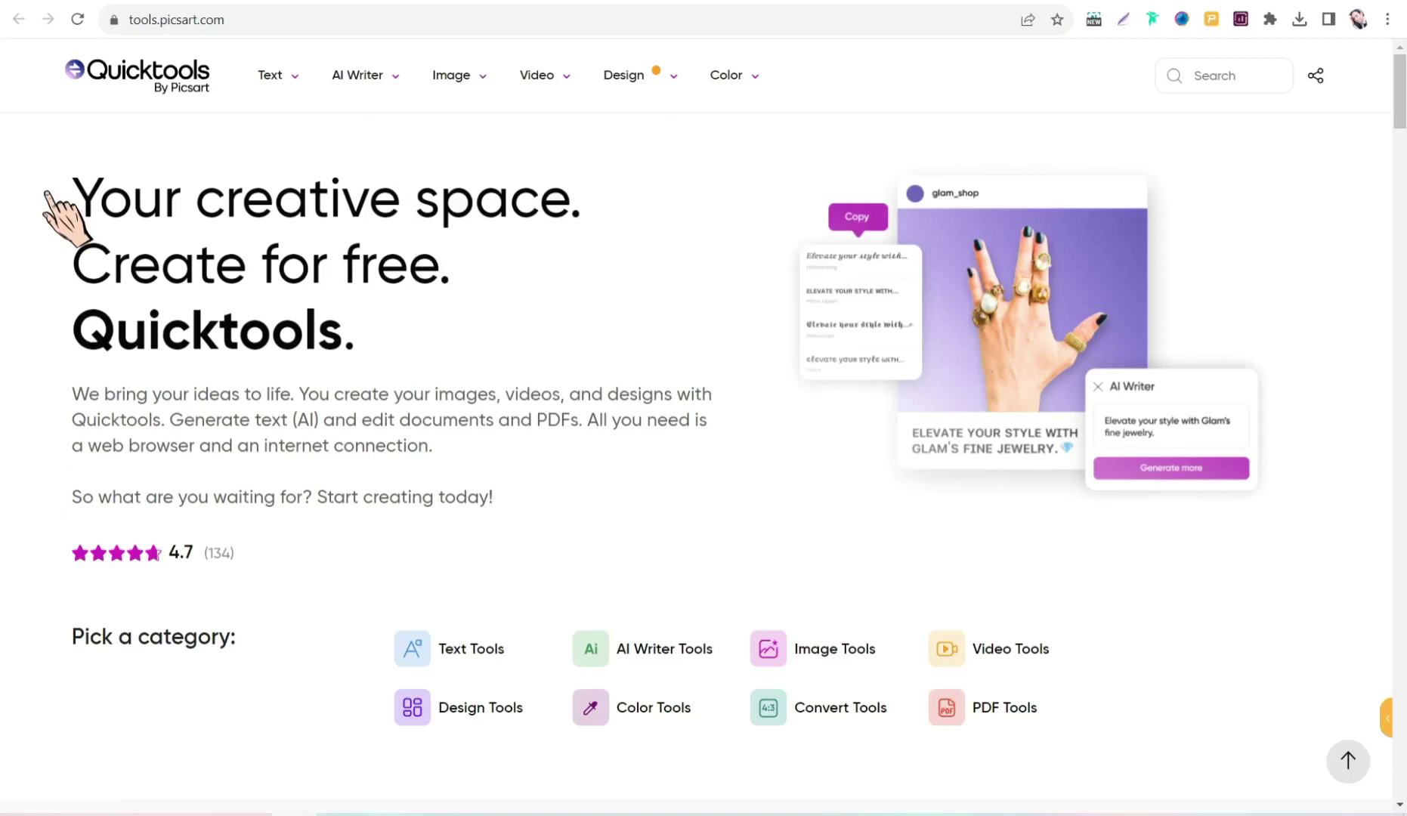
scroll(176, 337, "down", 10)
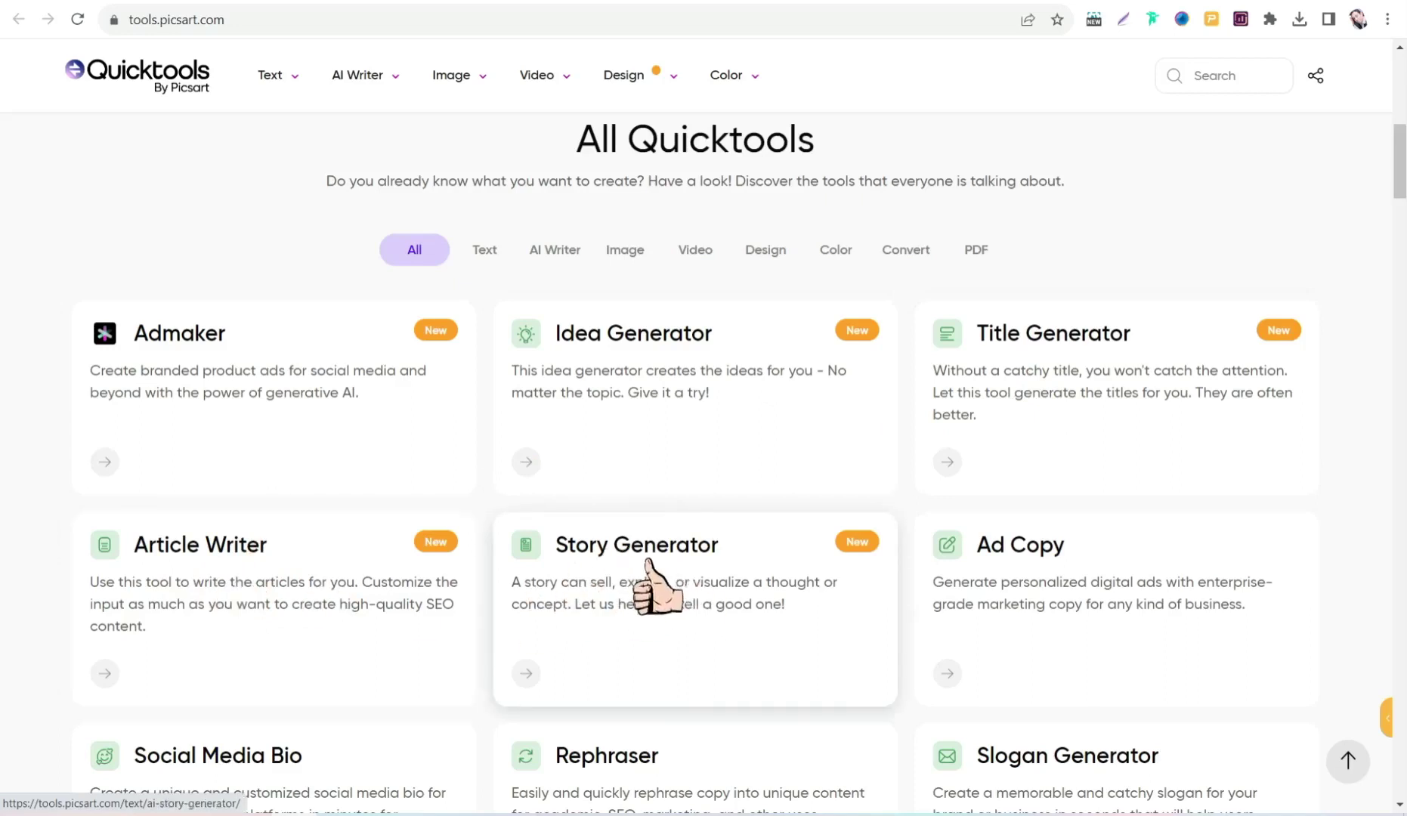
scroll(891, 559, "down", 1)
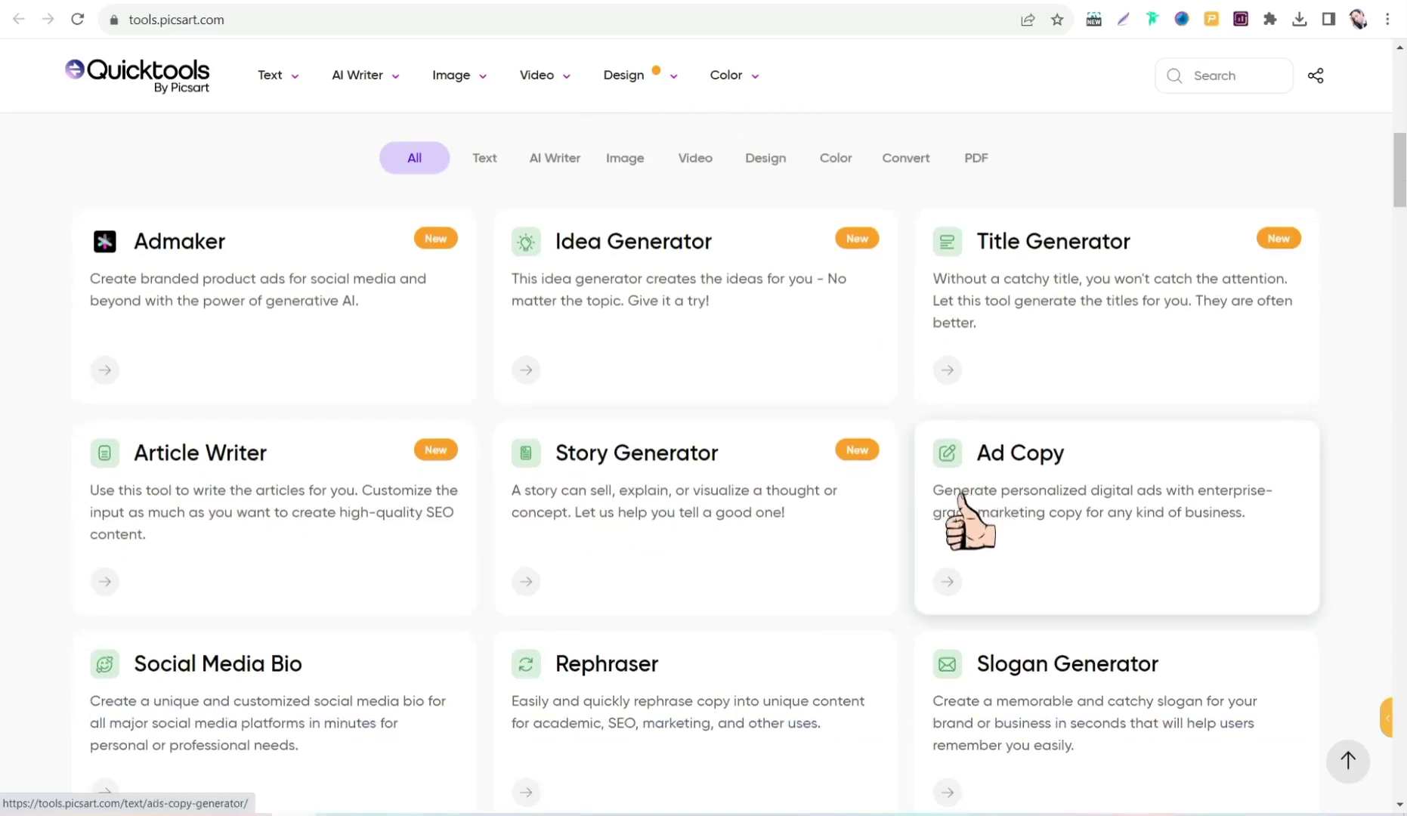
scroll(960, 497, "down", 1)
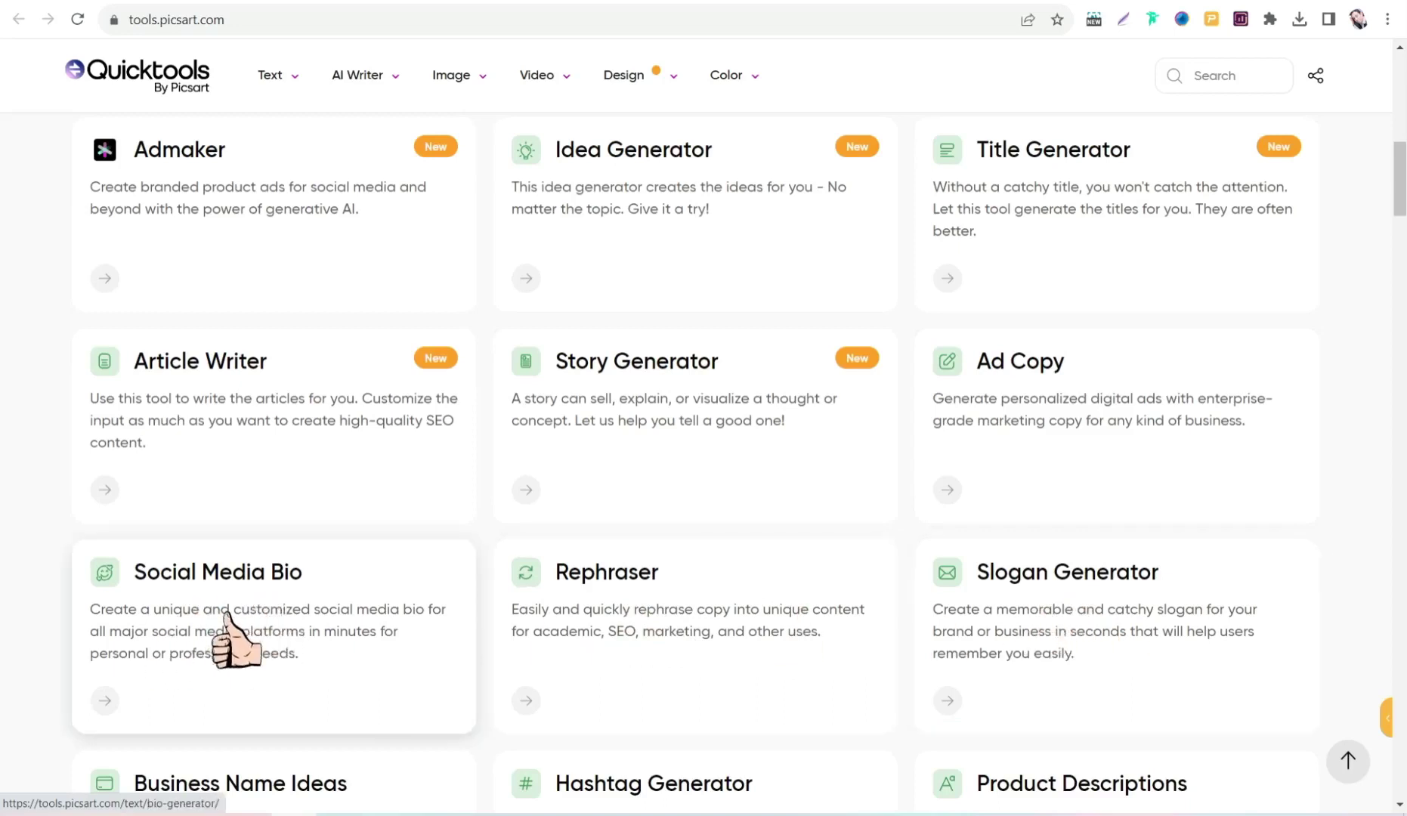
scroll(230, 616, "down", 3)
scroll(227, 614, "down", 9)
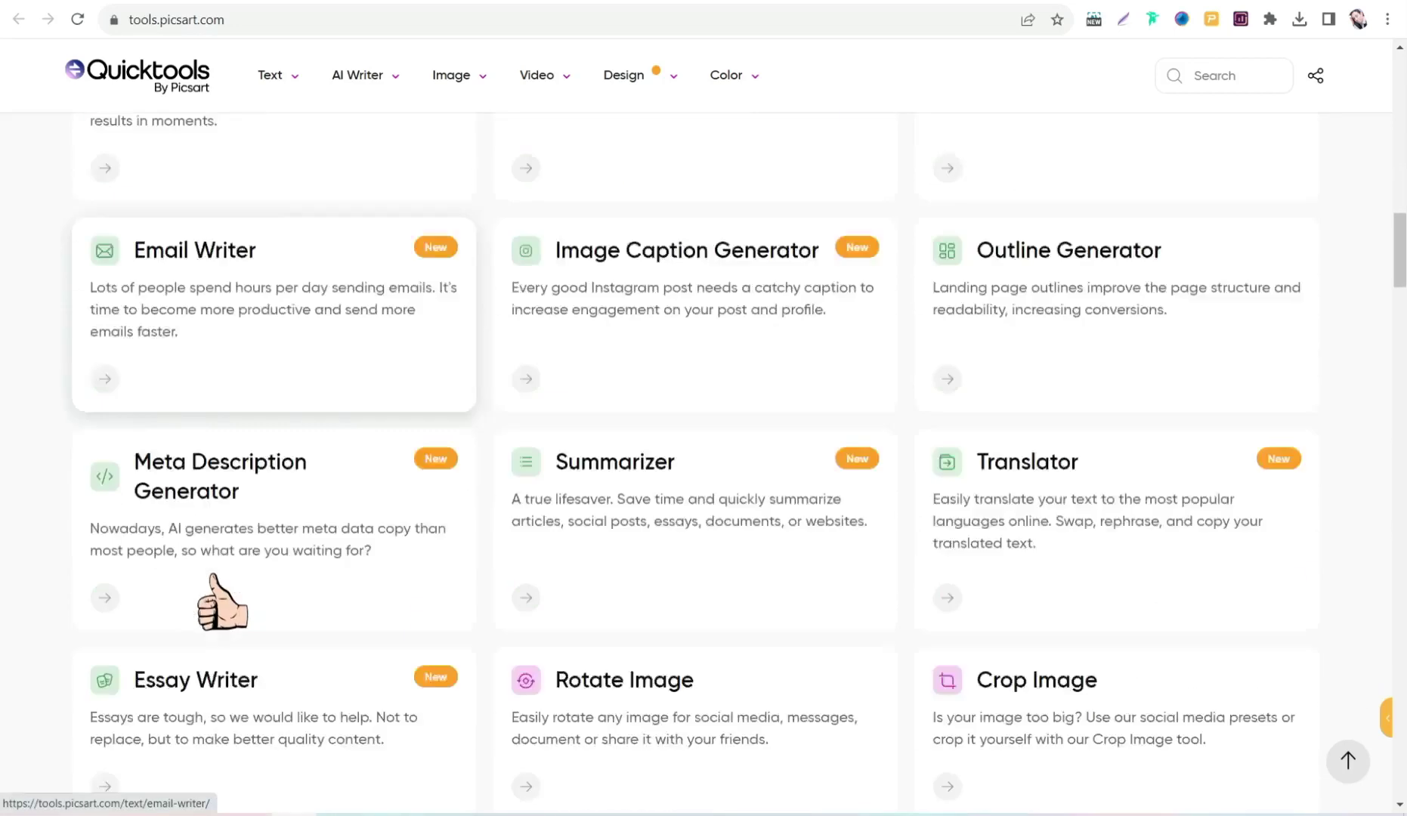
scroll(226, 582, "down", 5)
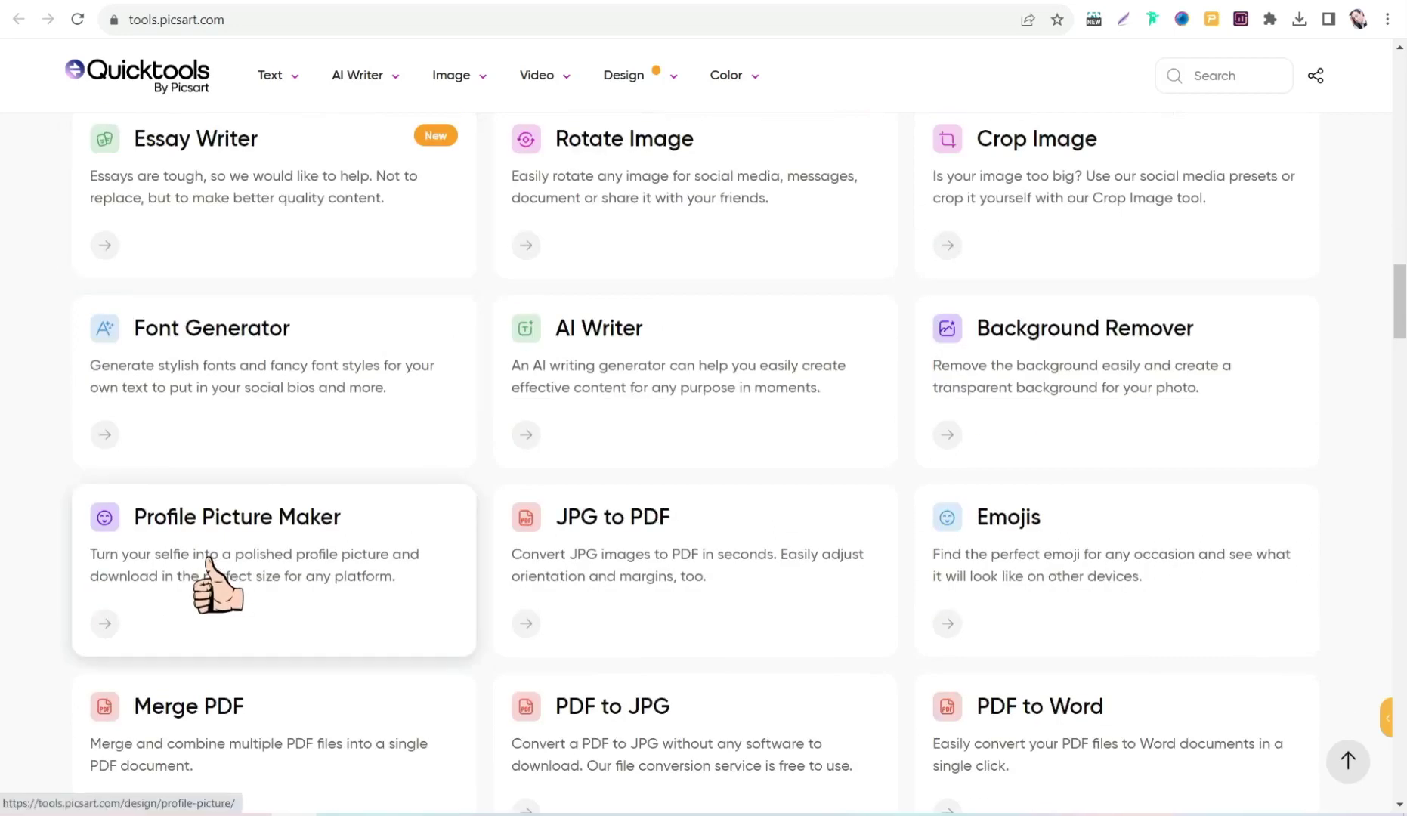
scroll(227, 582, "down", 20)
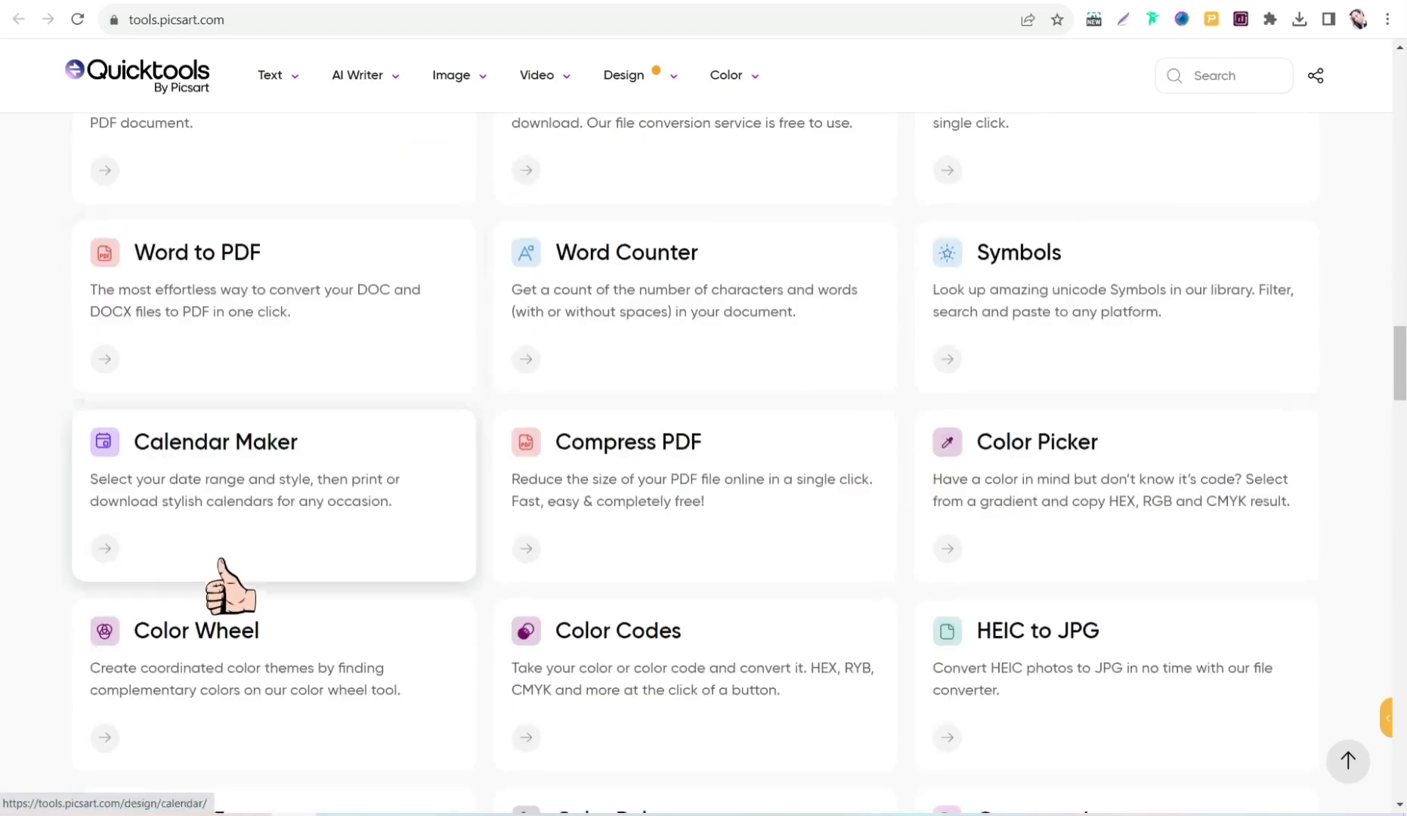
scroll(239, 574, "down", 13)
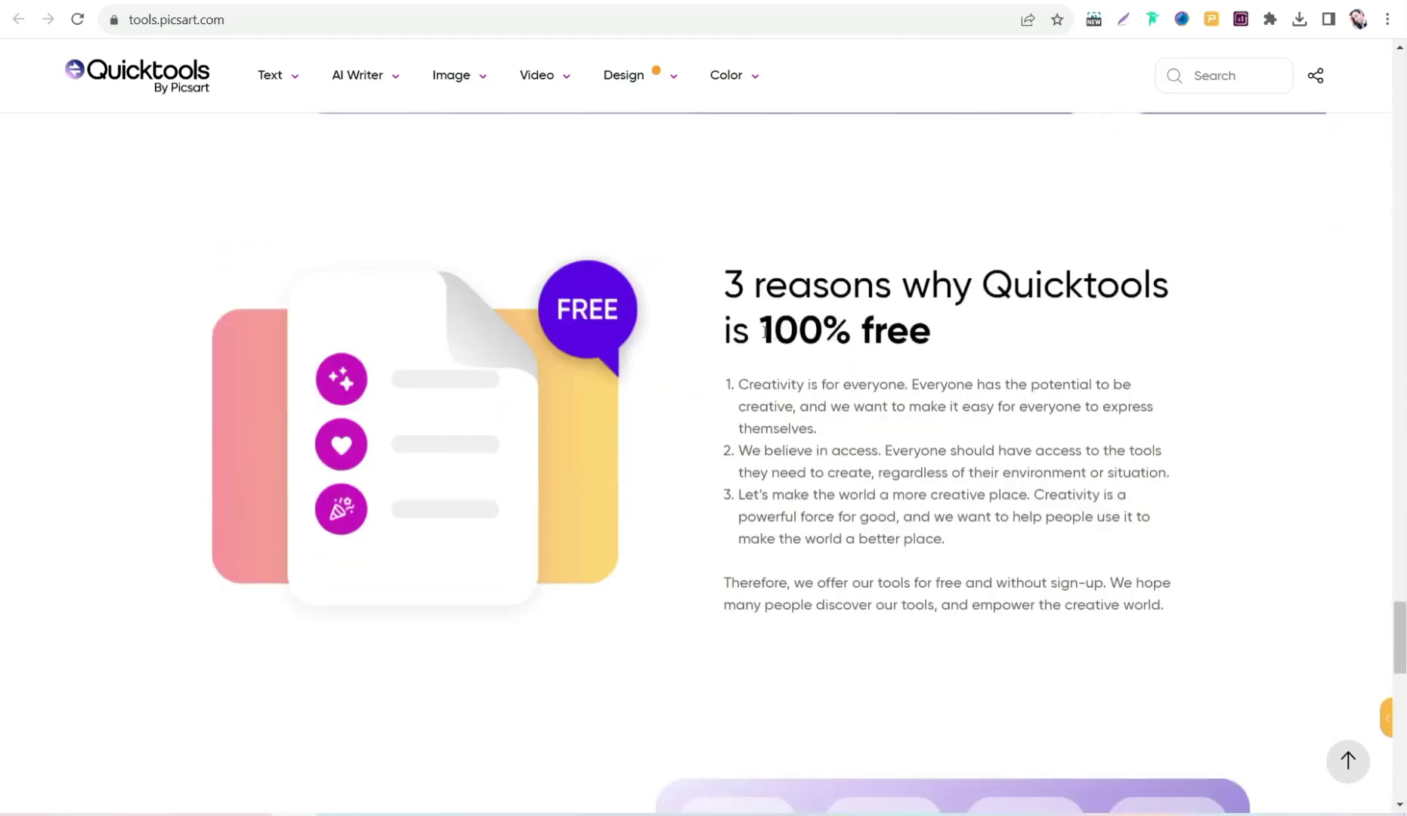
left_click_drag(765, 332, 943, 335)
scroll(129, 612, "down", 4)
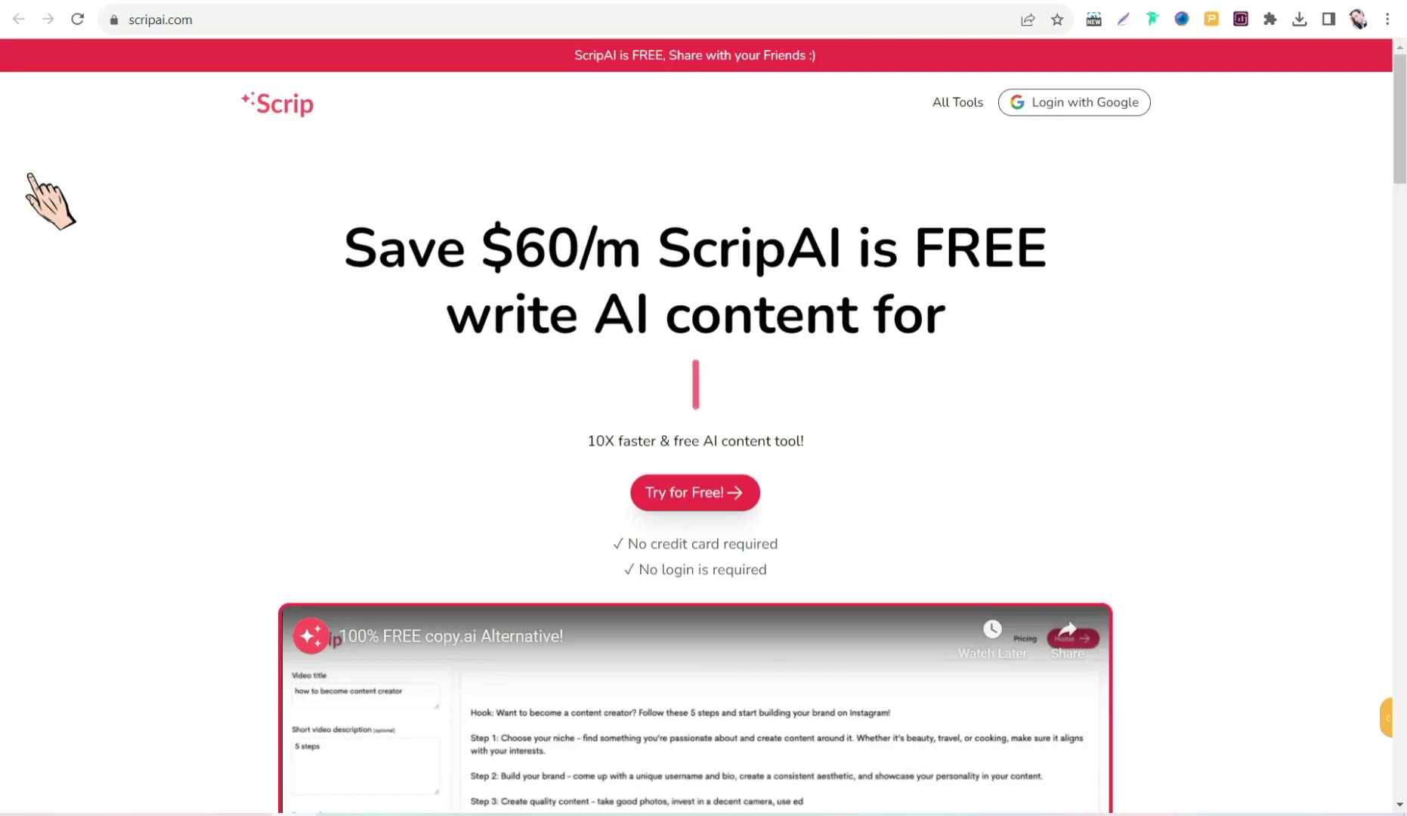
Scroll through ScripAI's 100% Free AI Use Cases cards down to the footer.
scroll(226, 317, "down", 15)
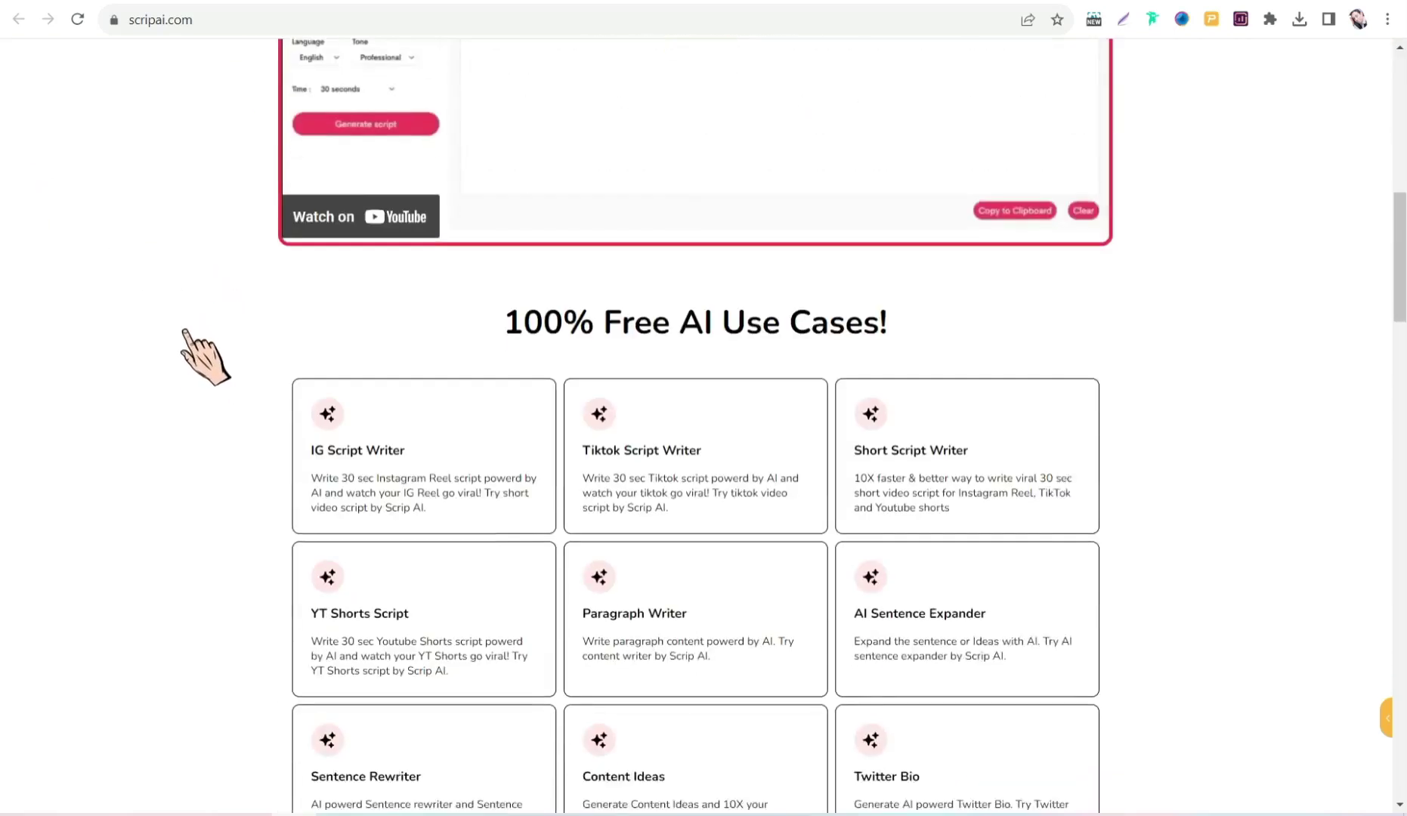
scroll(469, 317, "up", 4)
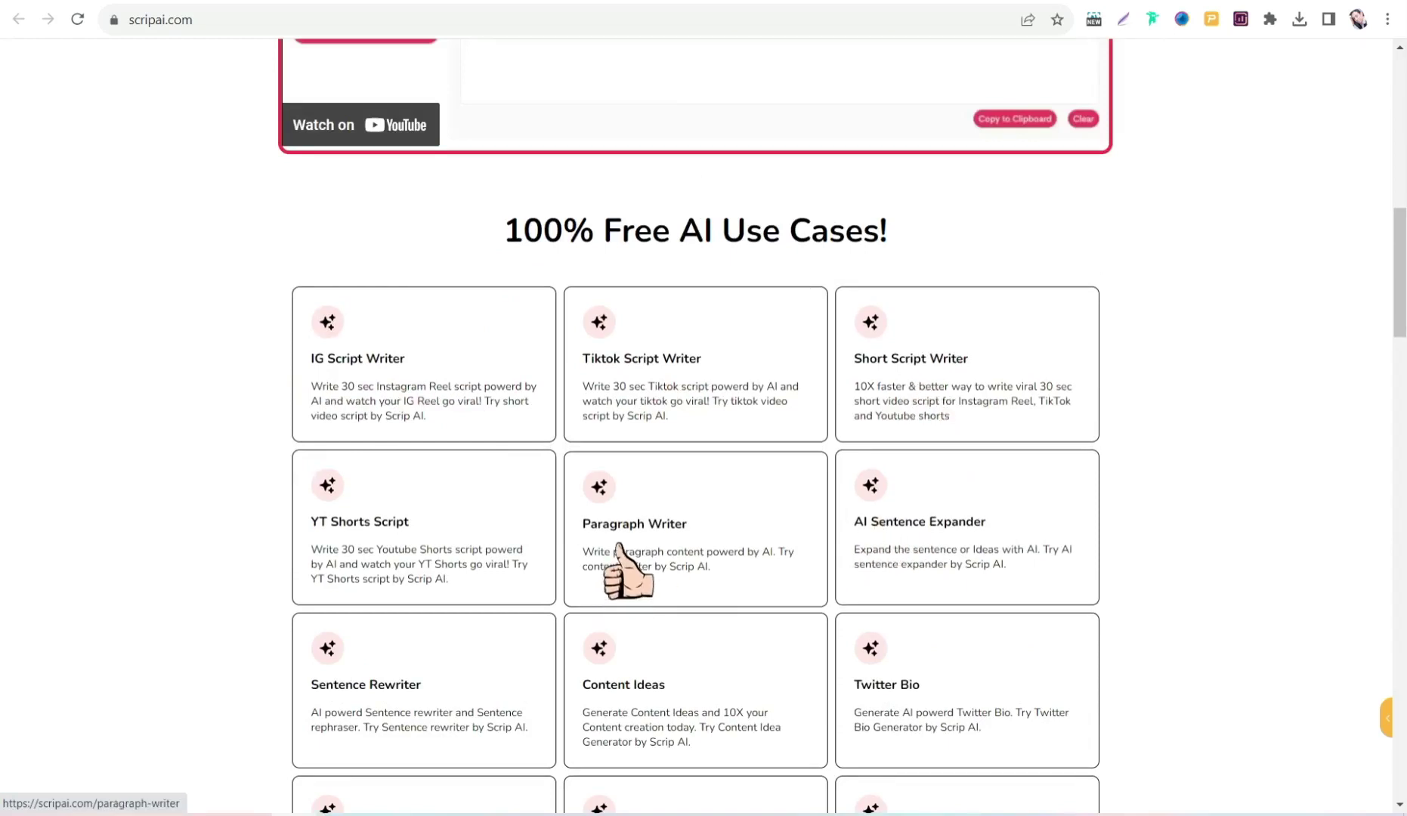
scroll(351, 574, "down", 2)
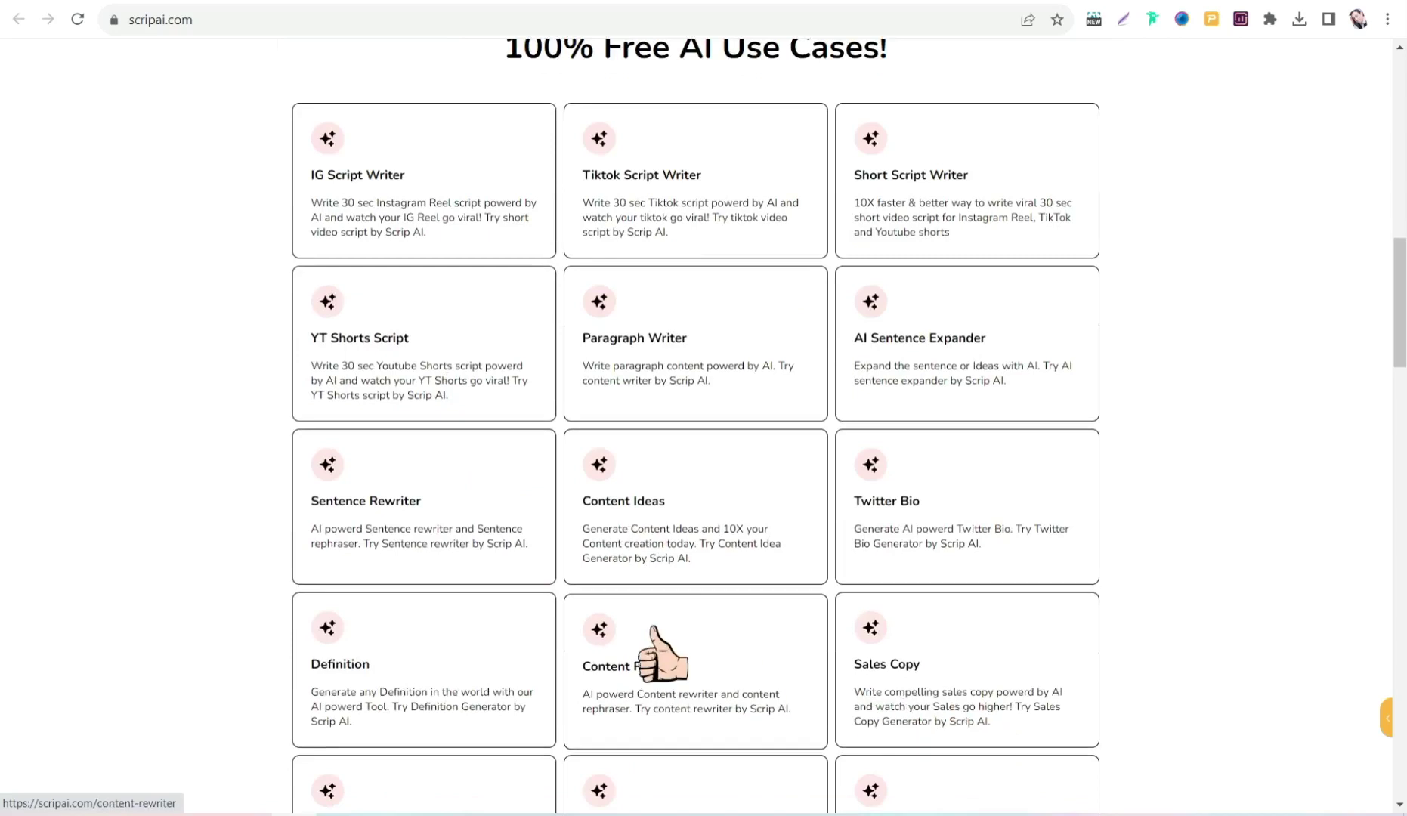
scroll(659, 653, "down", 3)
scroll(455, 502, "down", 3)
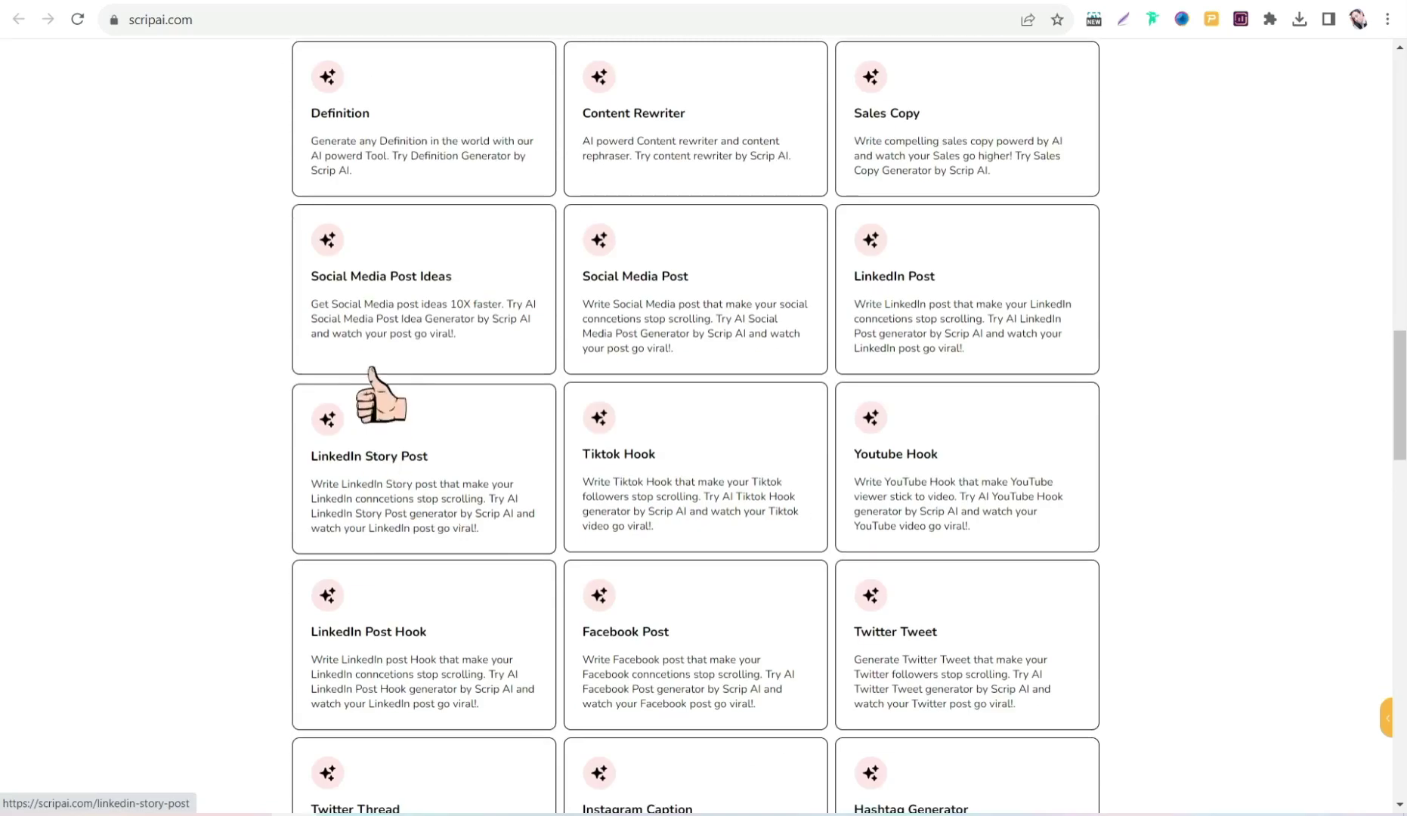
scroll(400, 429, "down", 3)
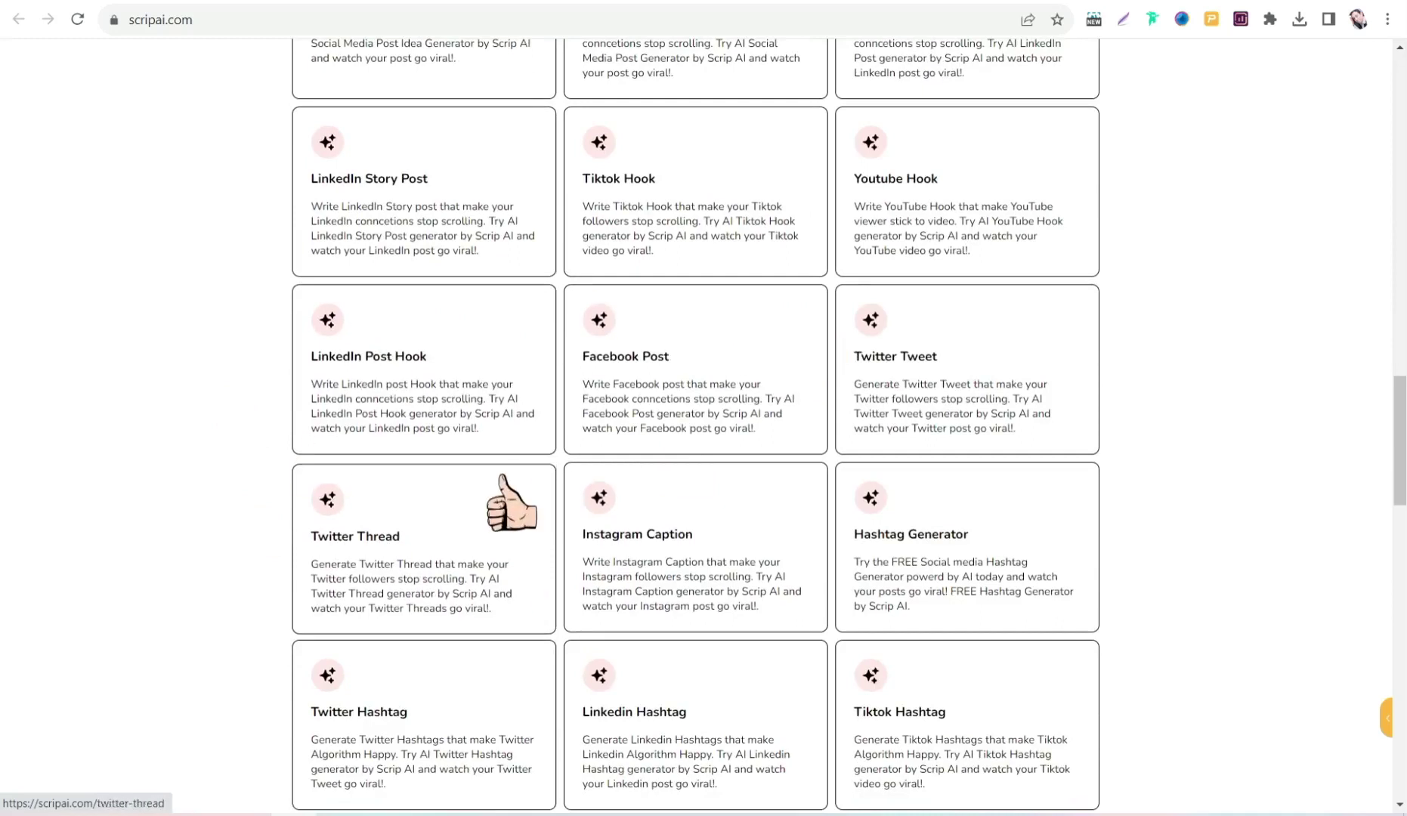
scroll(501, 475, "down", 14)
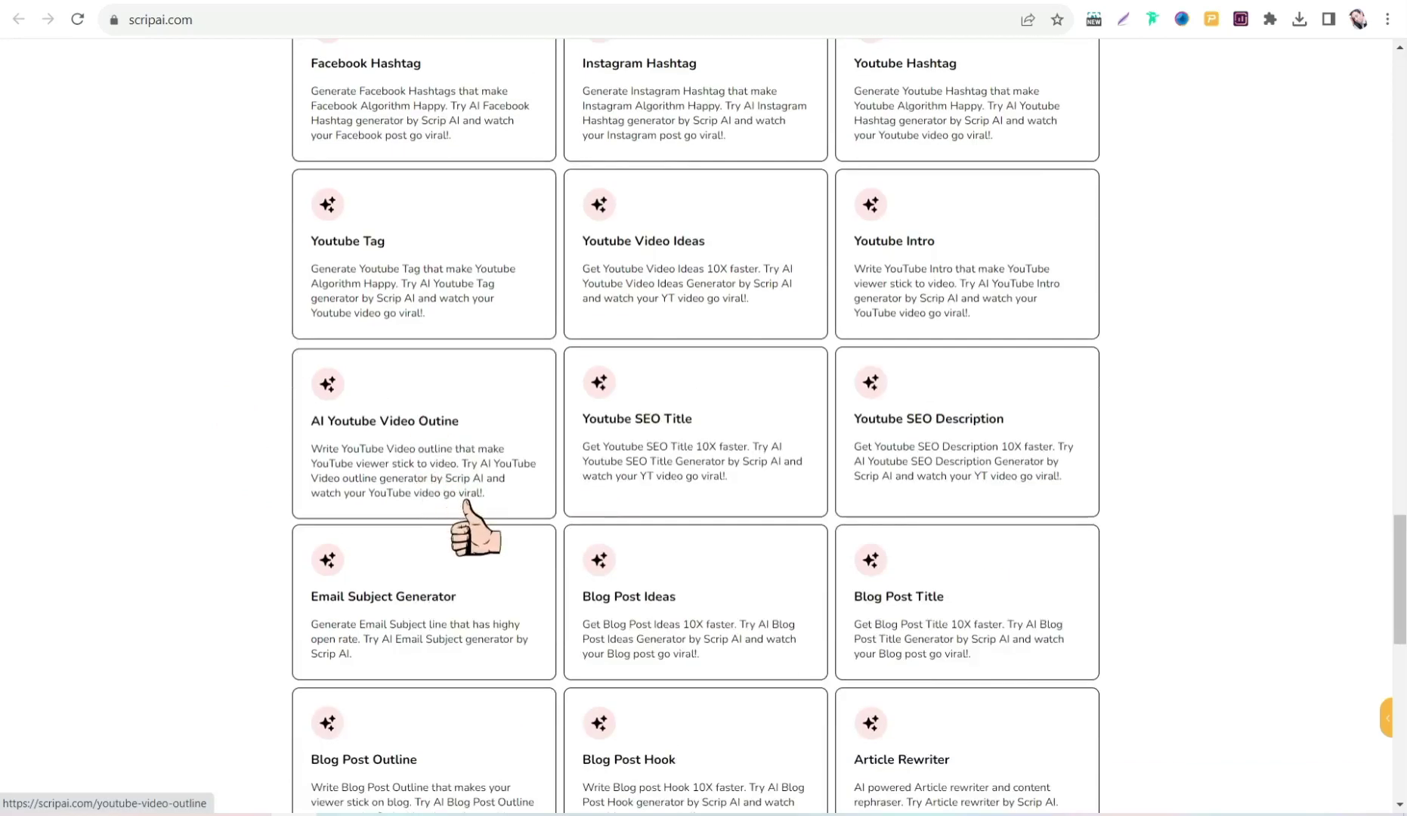
scroll(467, 493, "down", 5)
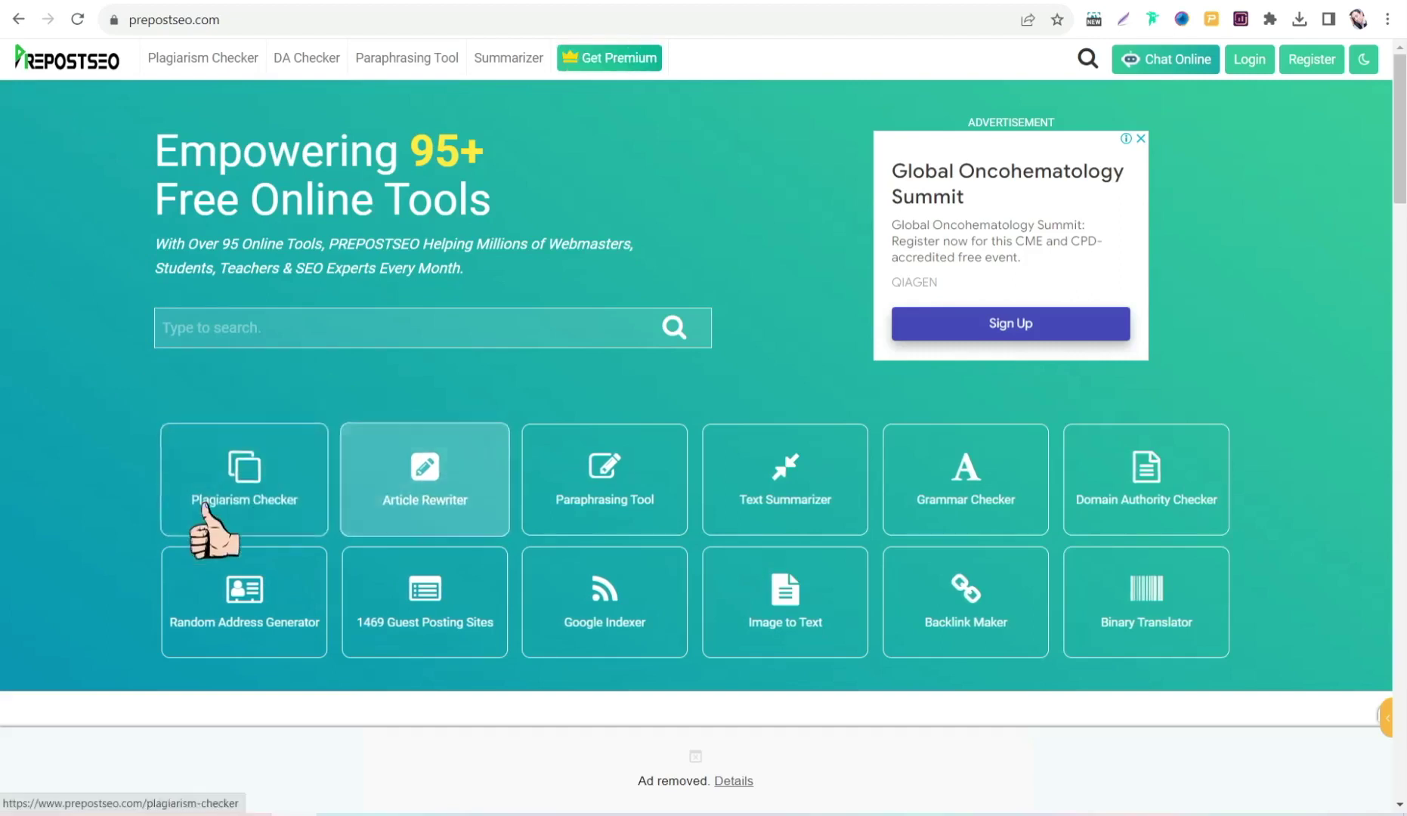
Scroll through PrePostSEO's list of free online tools, such as the Plagiarism Checker.
scroll(76, 317, "down", 1)
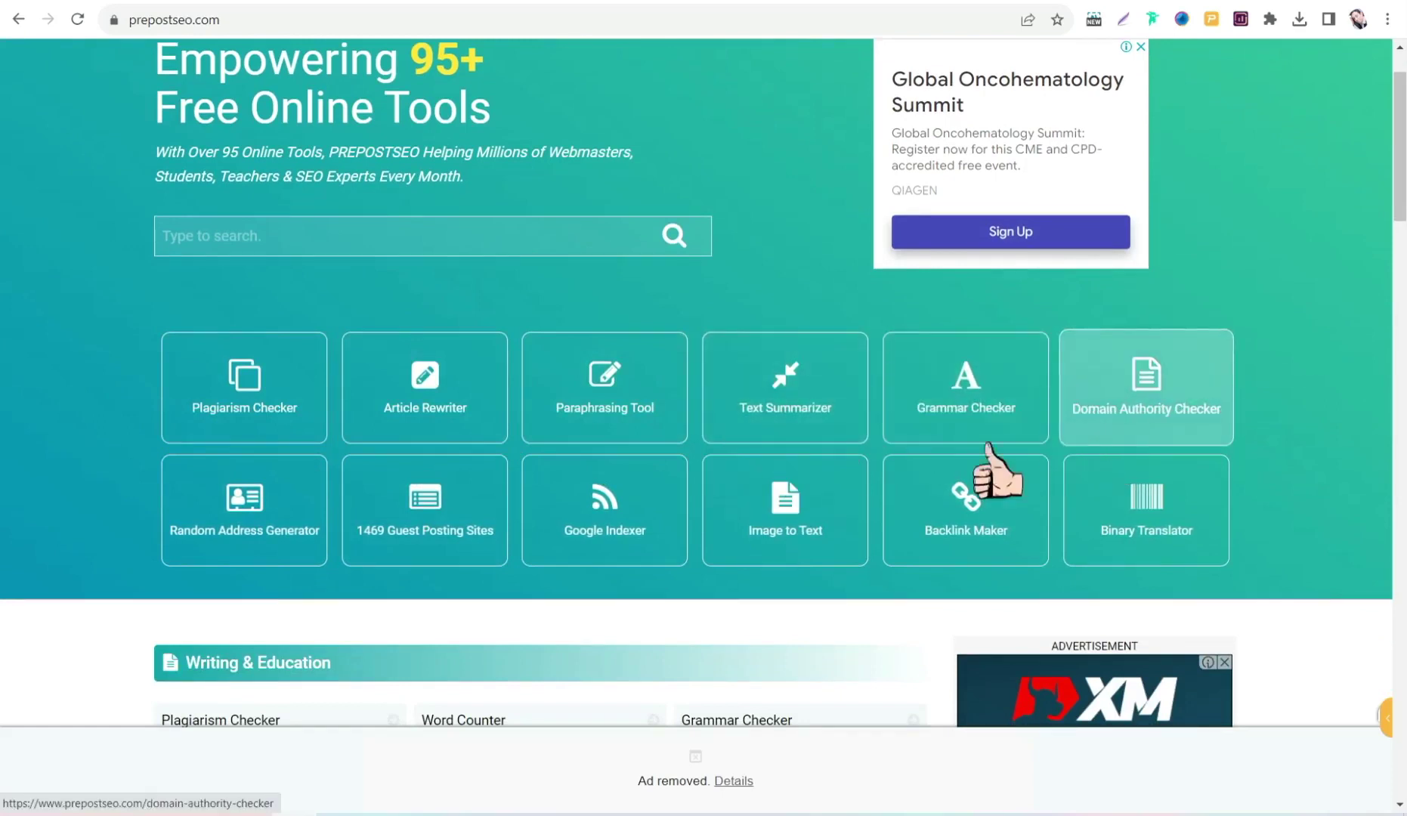
scroll(211, 544, "down", 10)
scroll(135, 479, "up", 4)
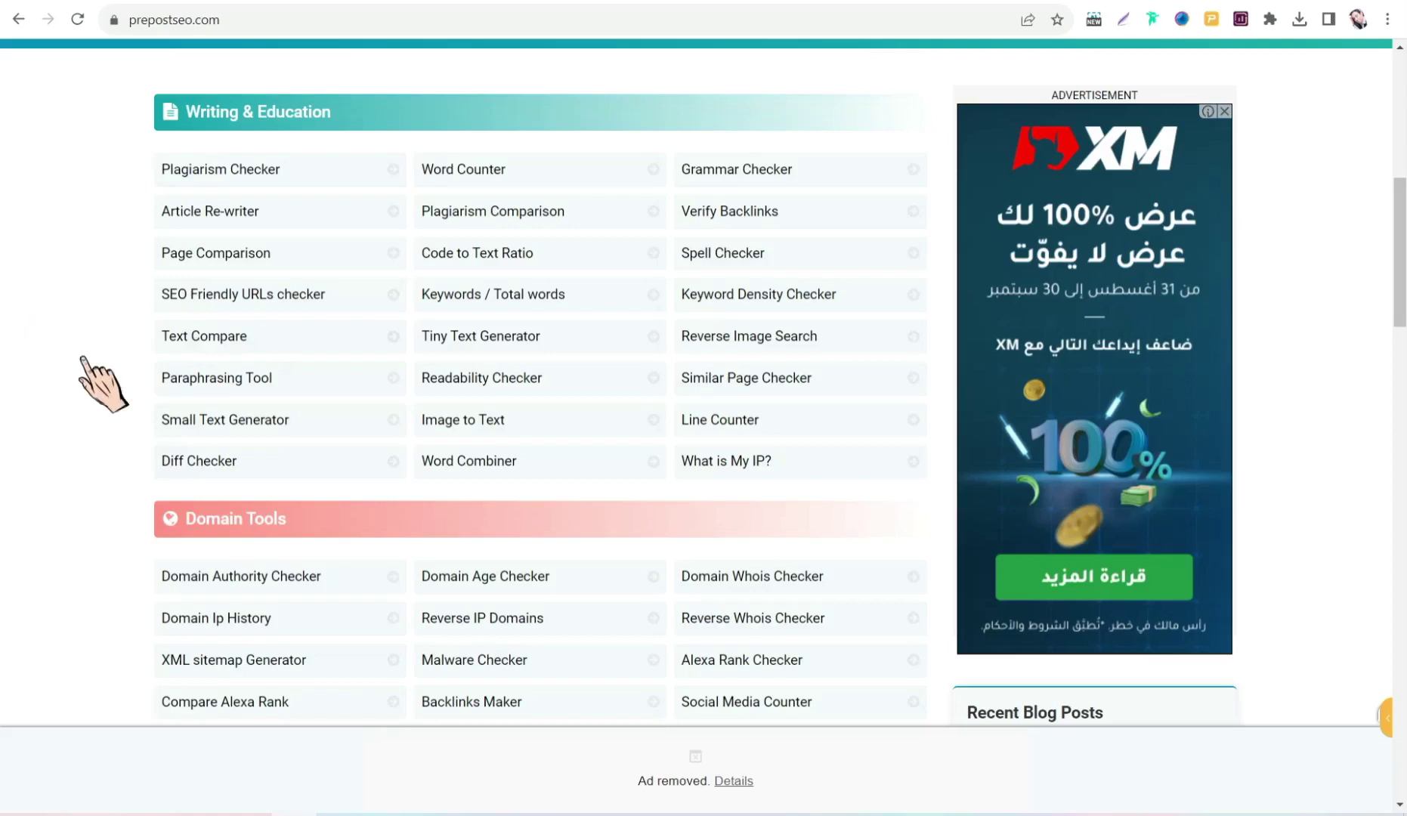
scroll(345, 367, "down", 8)
scroll(164, 446, "down", 14)
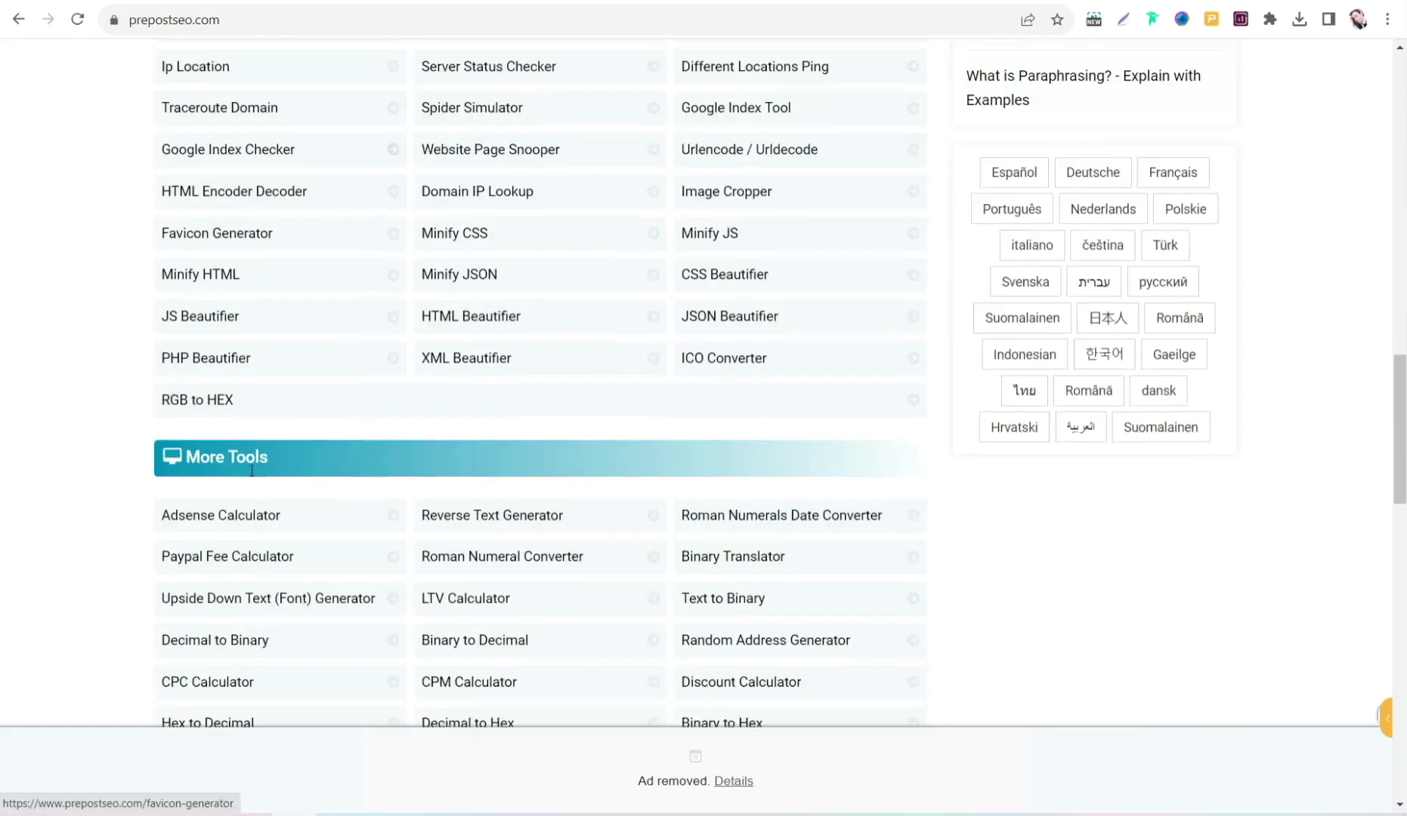
scroll(132, 439, "down", 4)
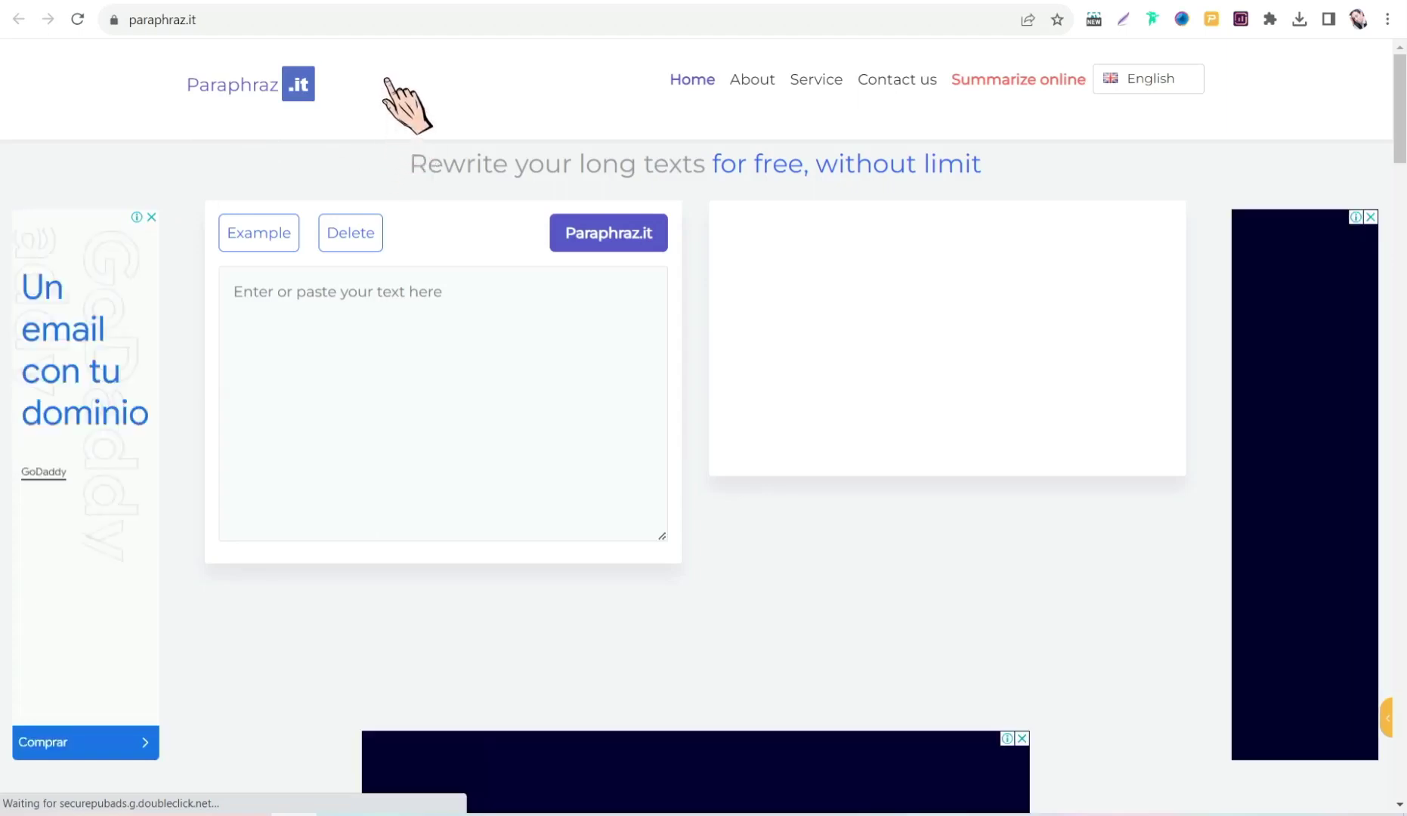
Scroll to Paraphraz.it's Service section, then load grammarly.com.
scroll(706, 418, "down", 7)
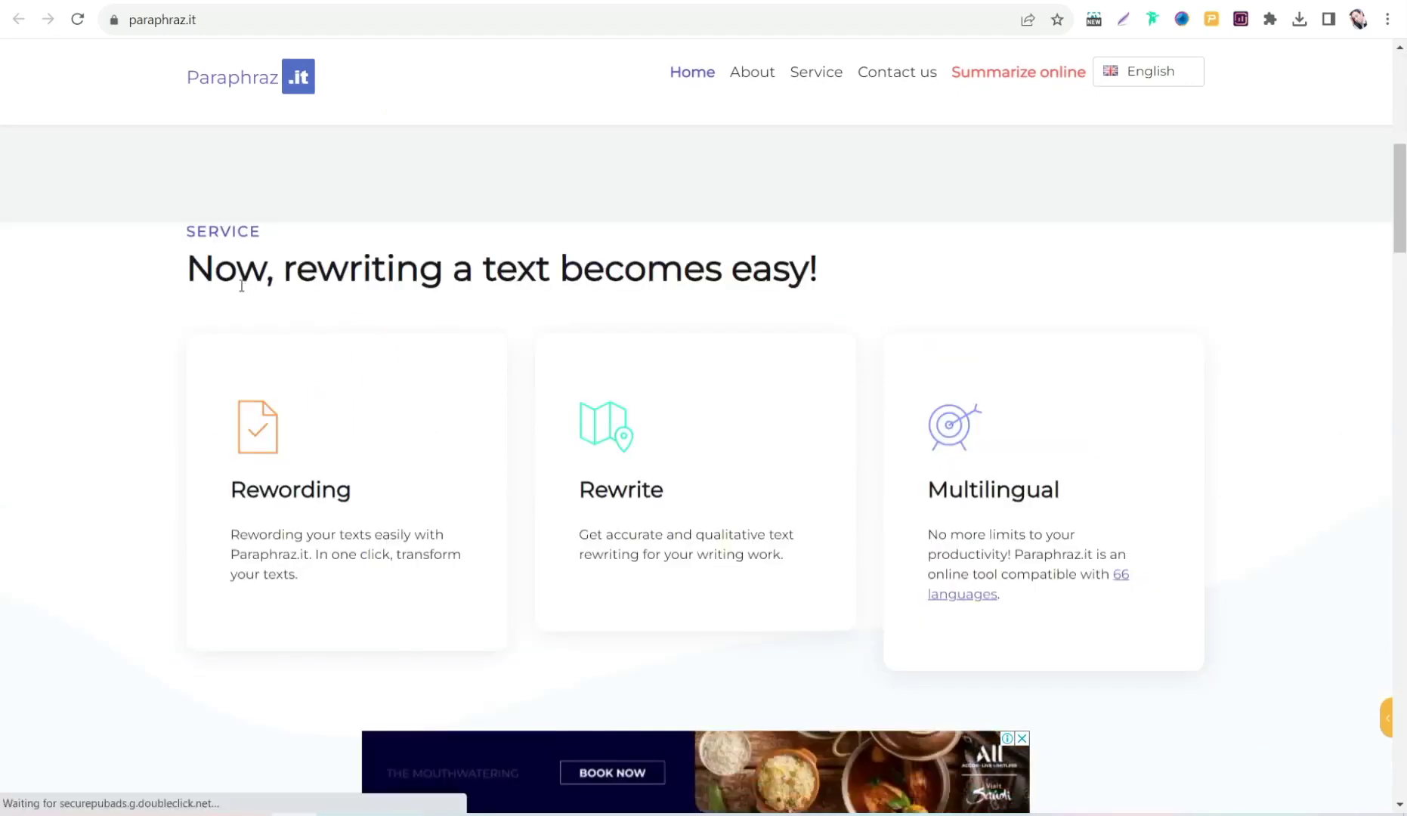
left_click(329, 20)
type("grammarly.com")
key("Return")
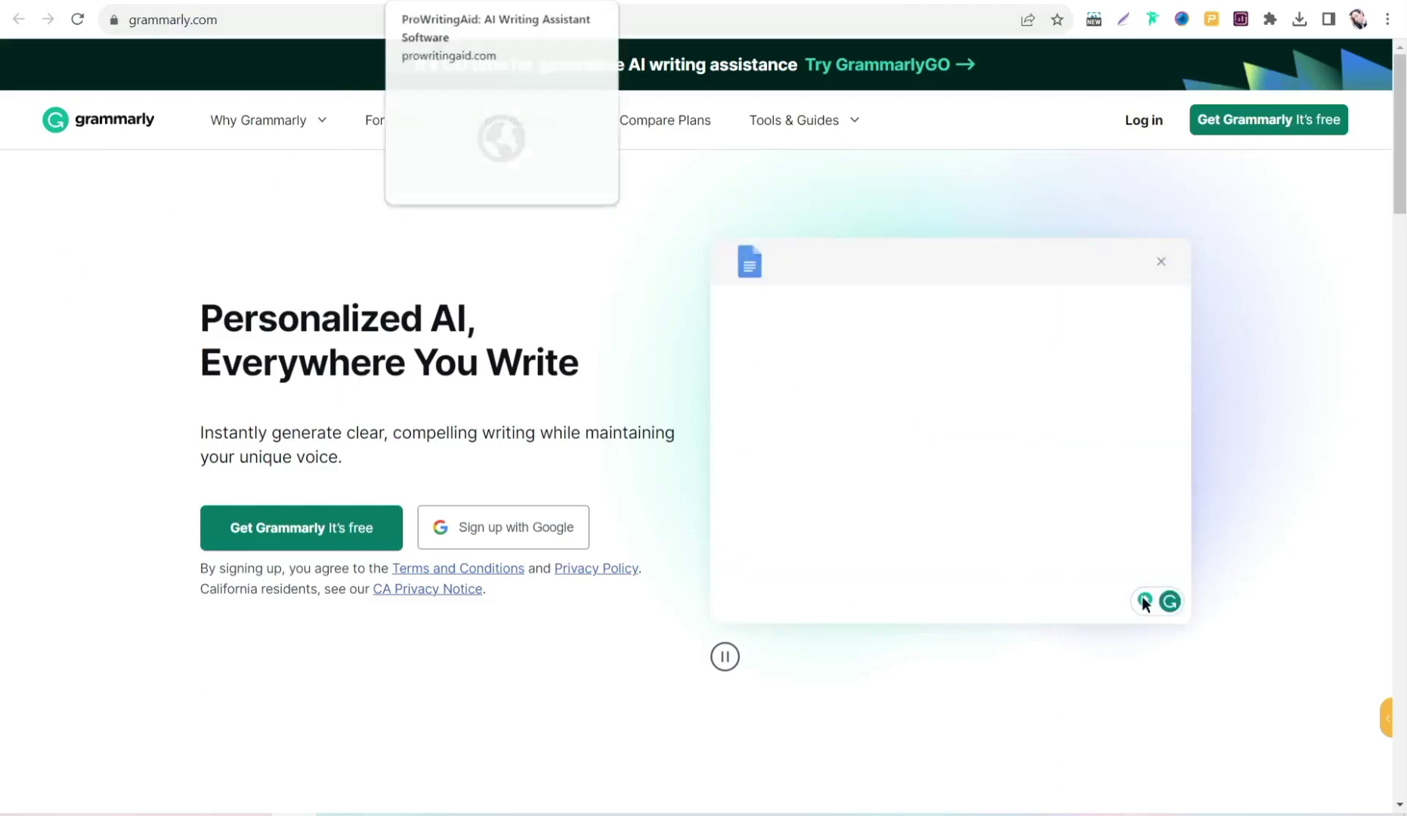
Switch to the ProWritingAid tab.
left_click(439, 0)
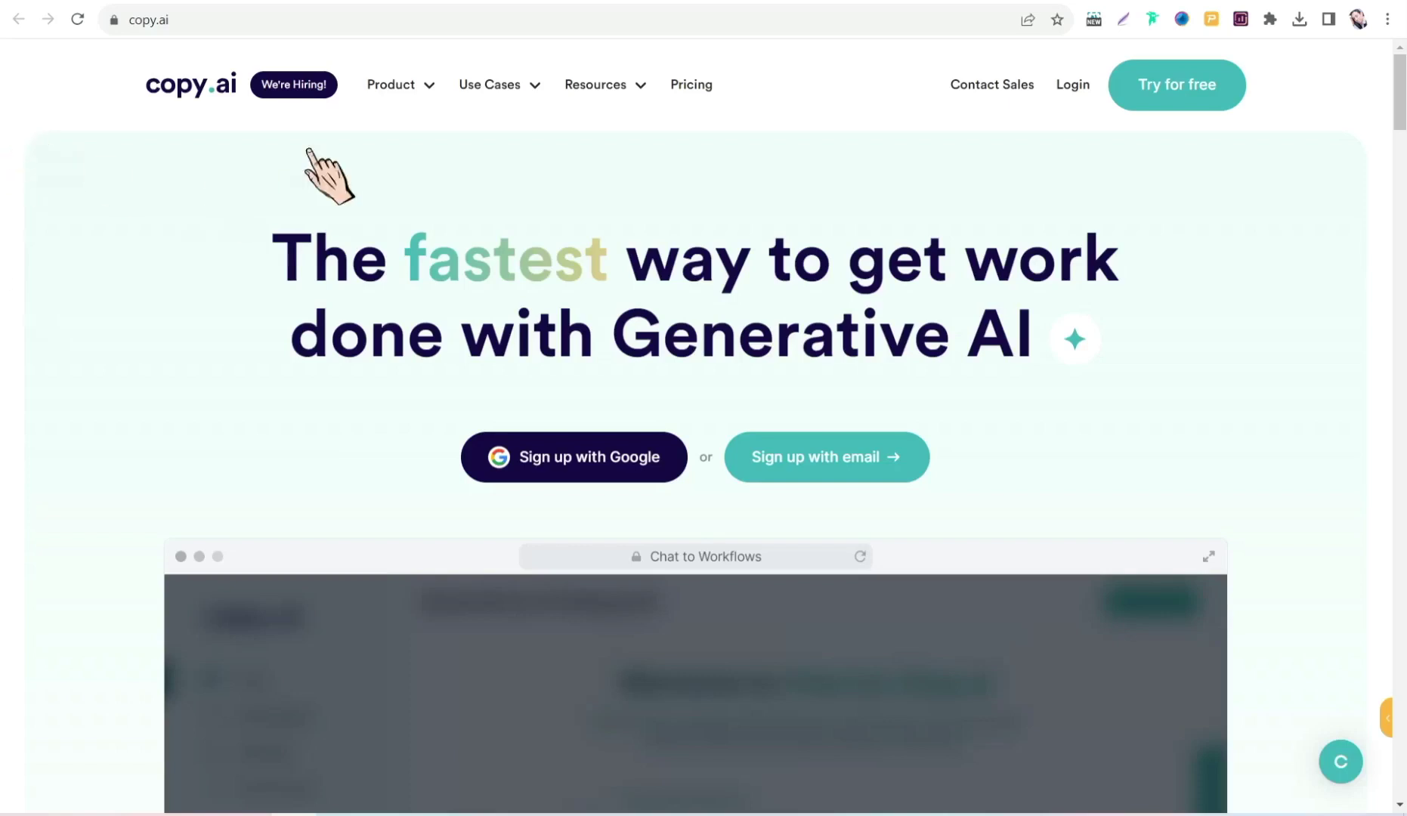
Open the Templates library from the sidebar of the untitled Copy.ai project.
mouse_move(489, 84)
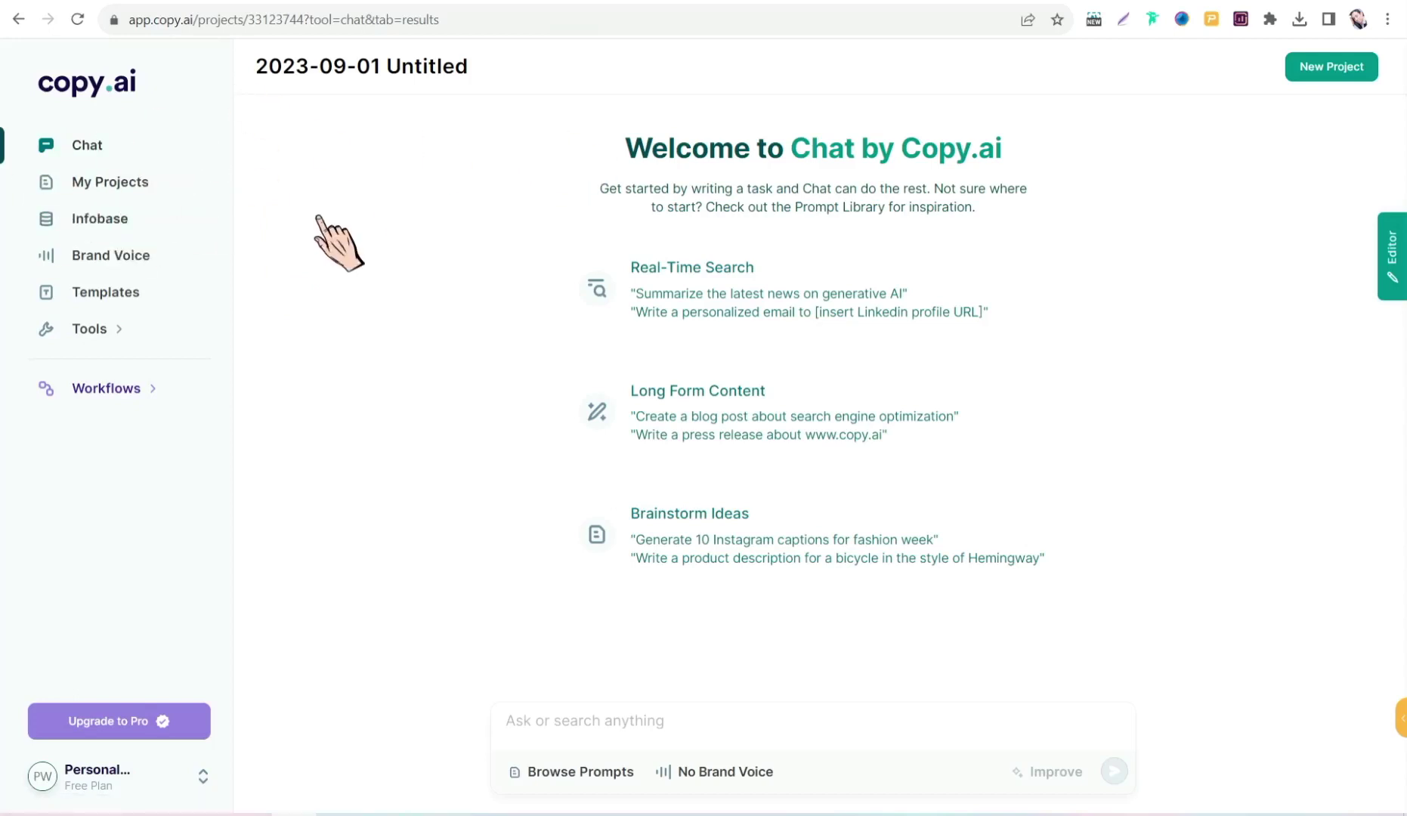
left_click(133, 297)
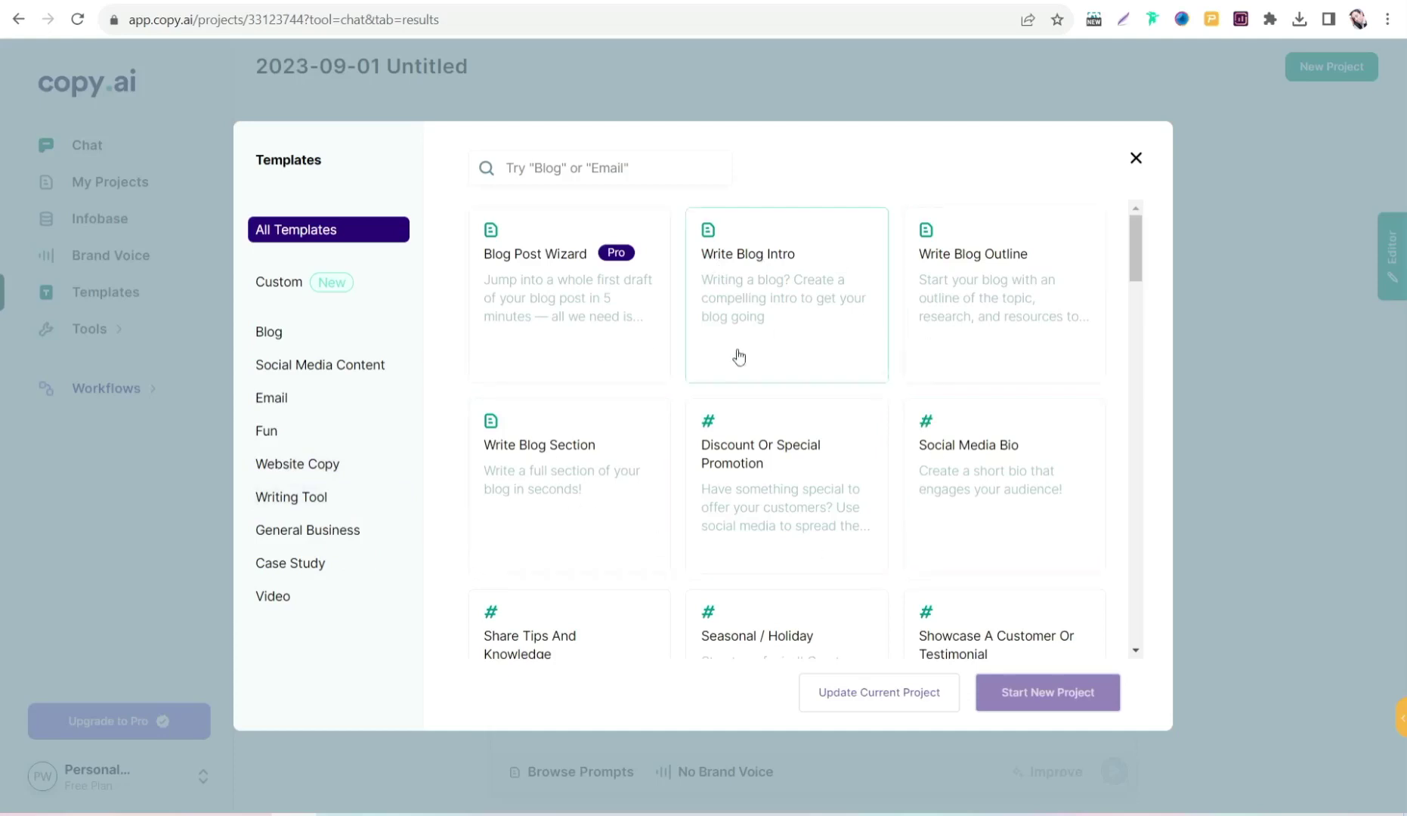
Scroll through the Copy.ai template grid, then switch to the Rytr tab.
scroll(808, 377, "down", 3)
scroll(807, 378, "down", 8)
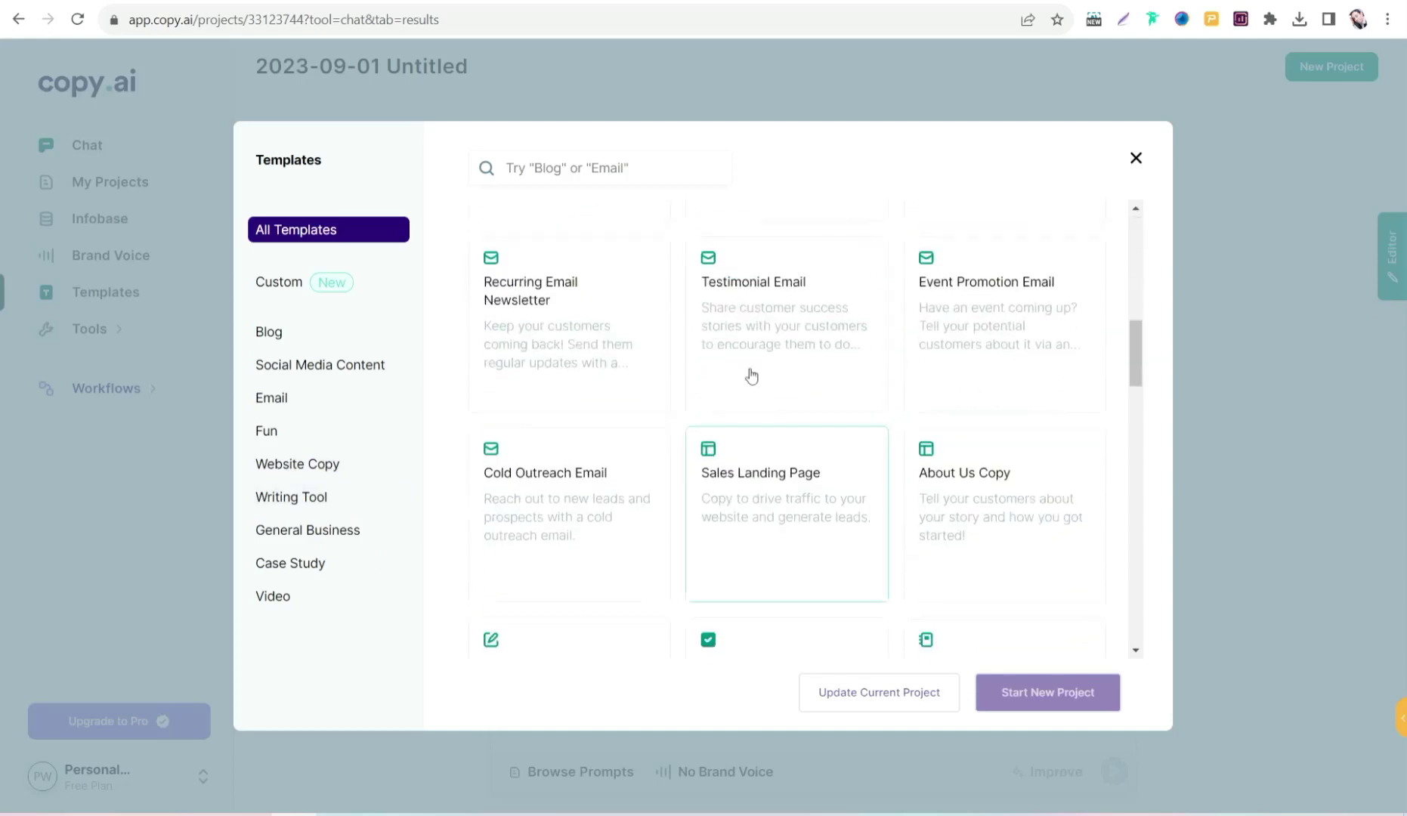
scroll(633, 408, "down", 5)
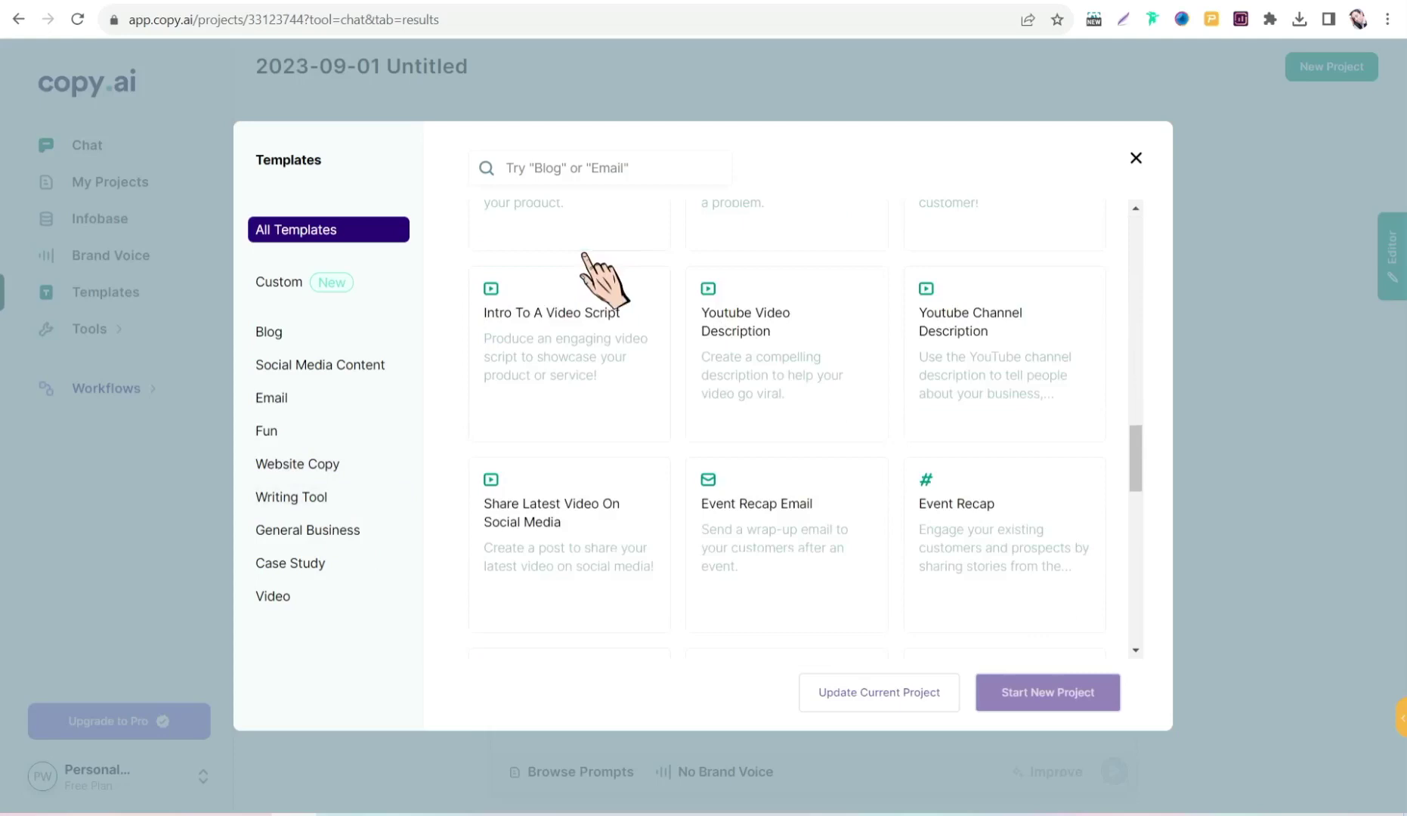
left_click(655, 2)
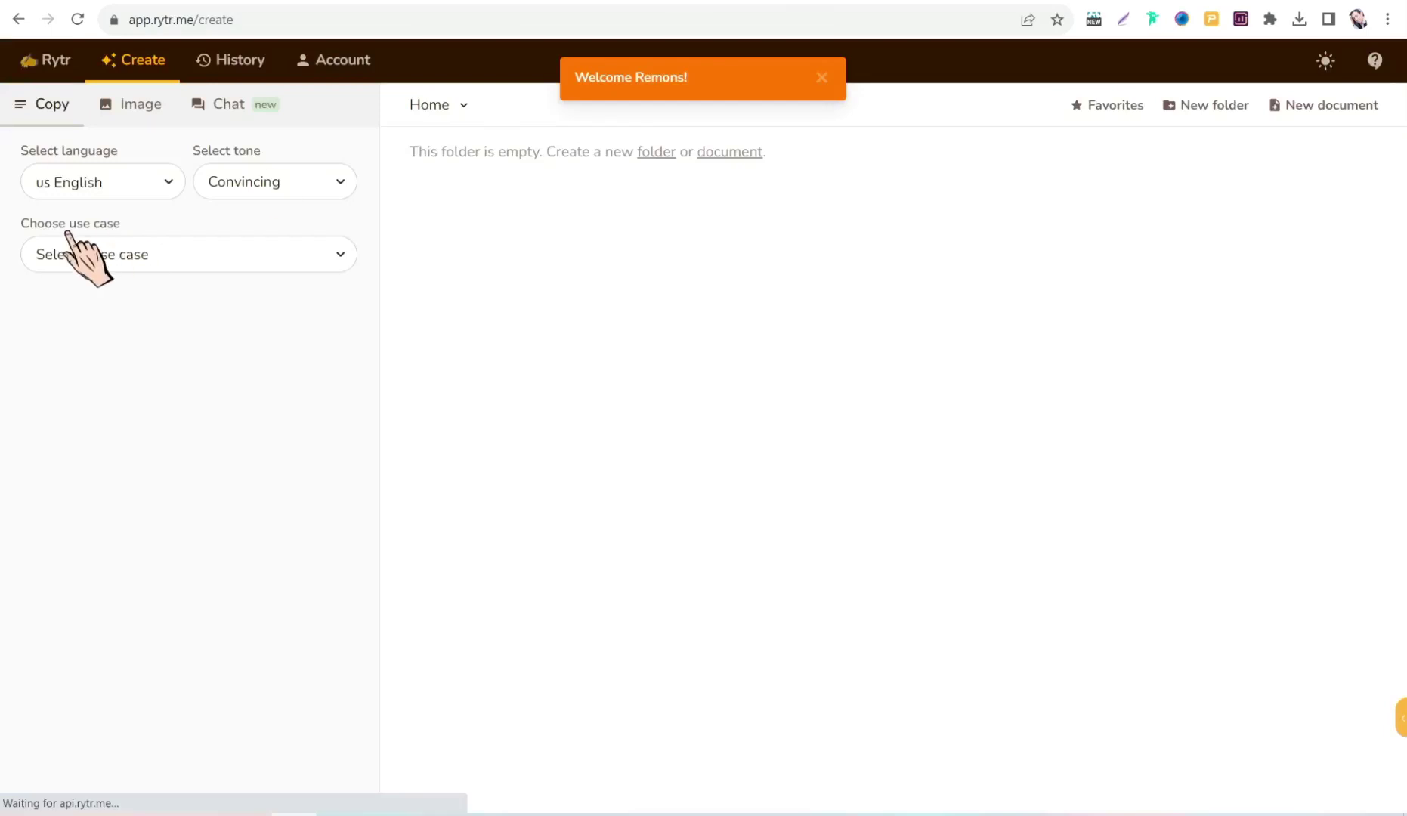
Review Rytr's writing tones and keep Convincing as the tone.
left_click(80, 256)
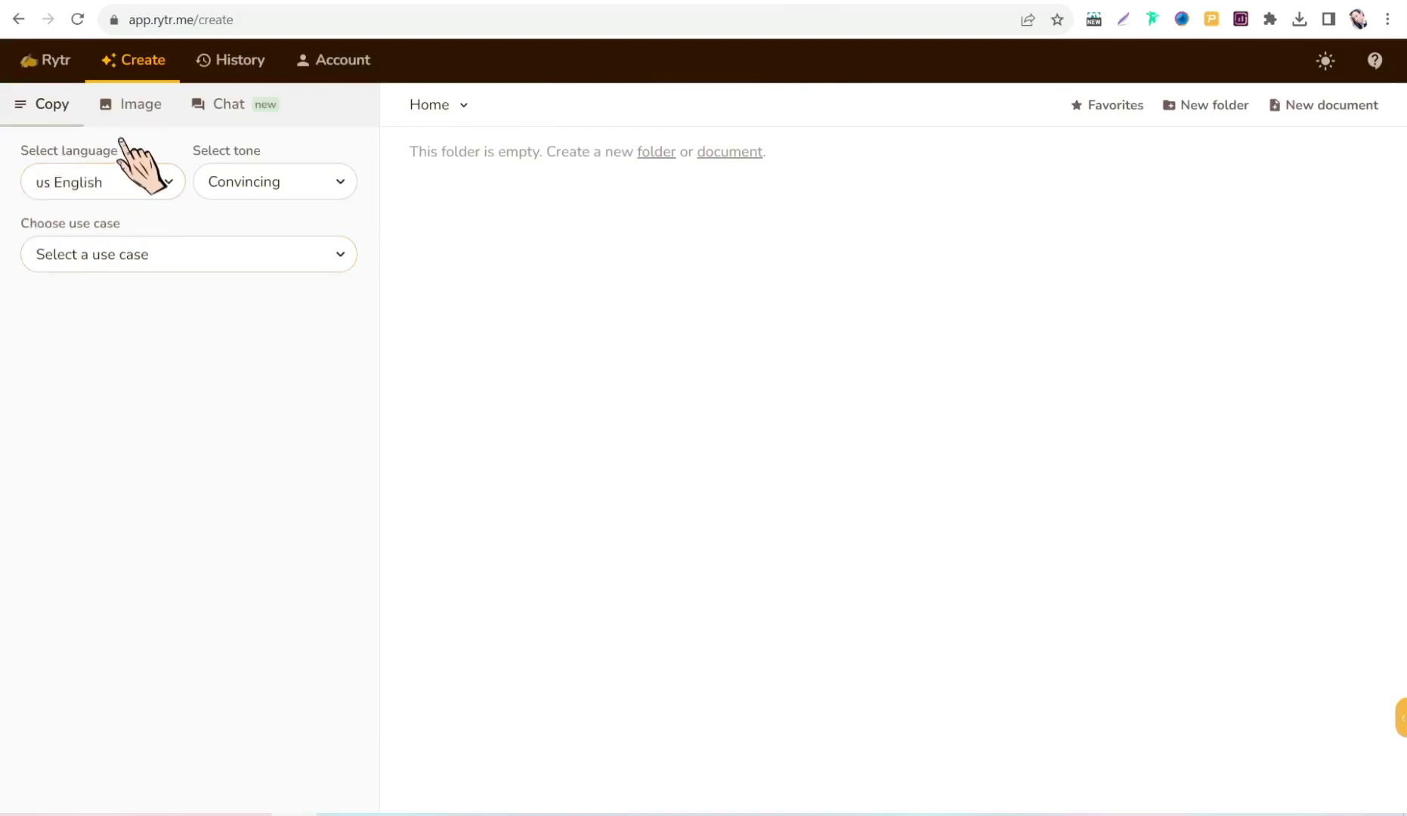
left_click(341, 187)
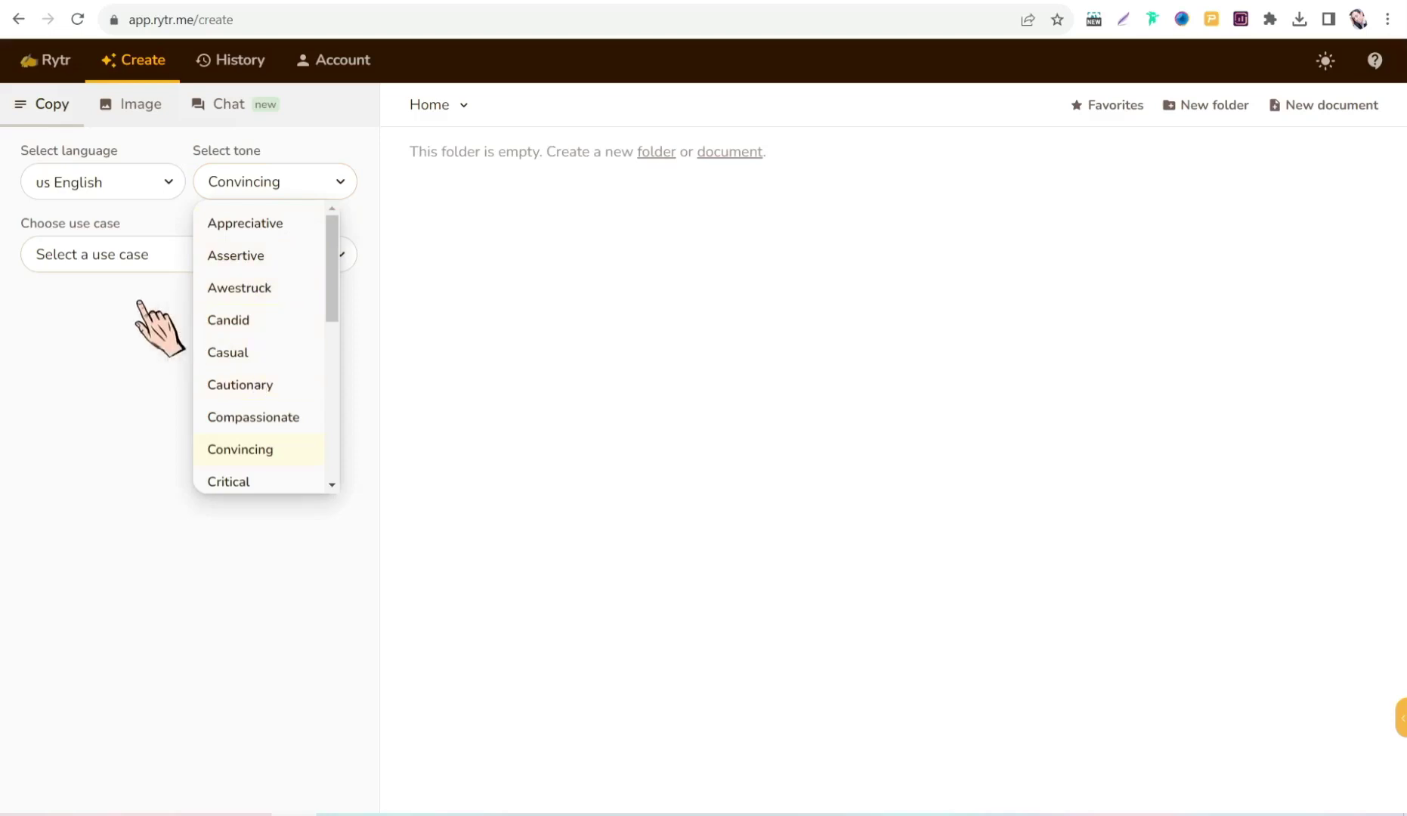
left_click(99, 306)
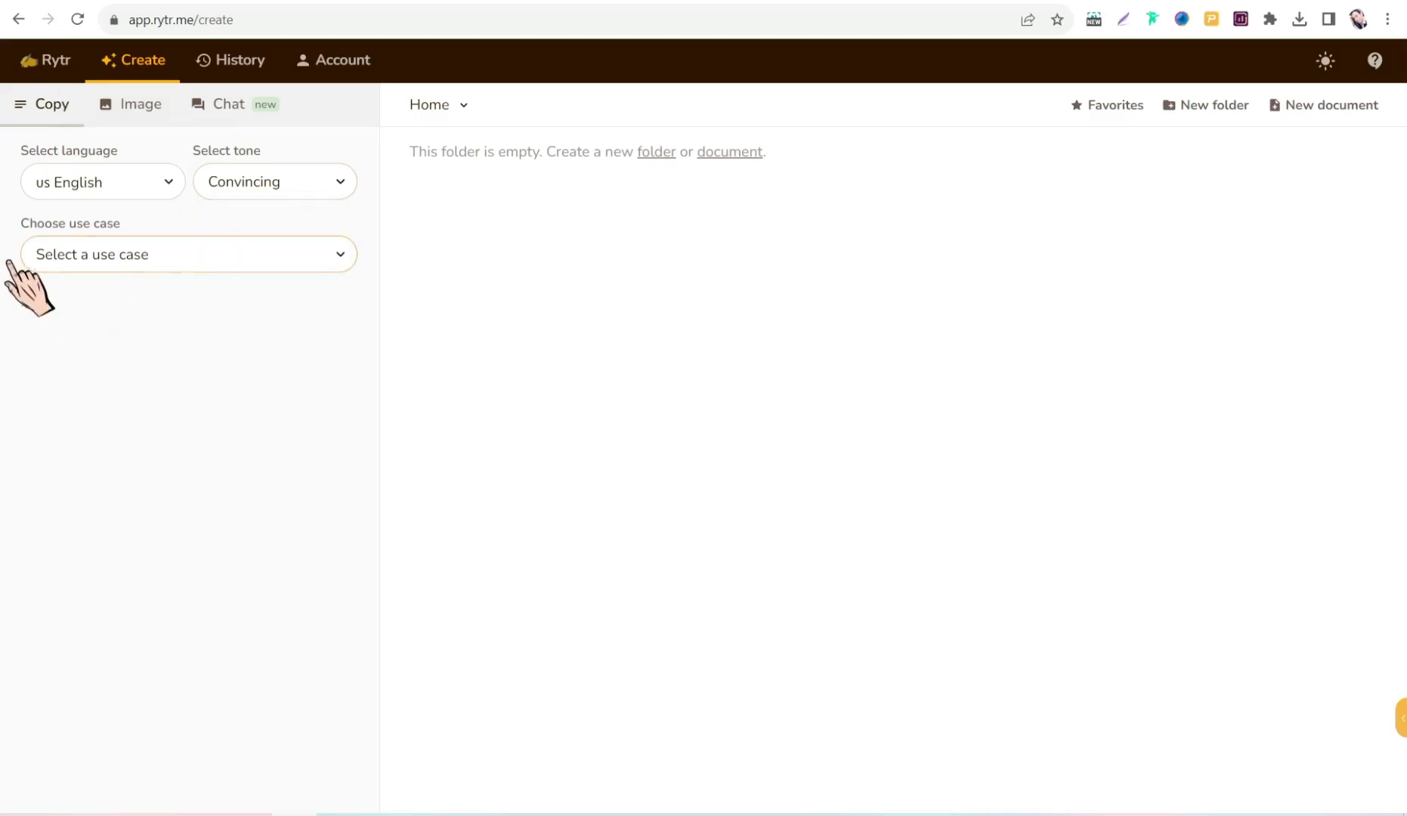
Scroll through Rytr's list of available use cases.
left_click(339, 257)
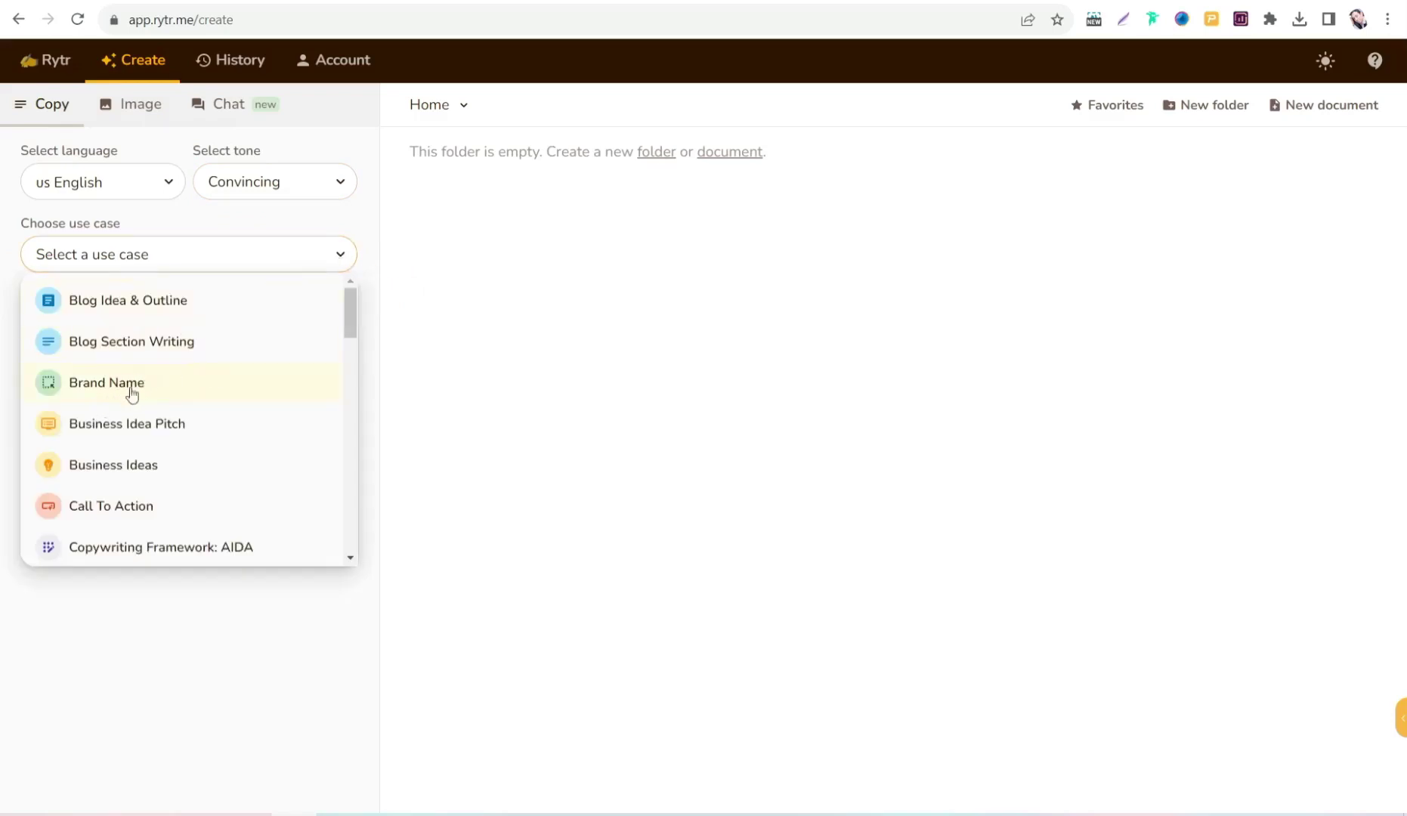
scroll(125, 465, "down", 3)
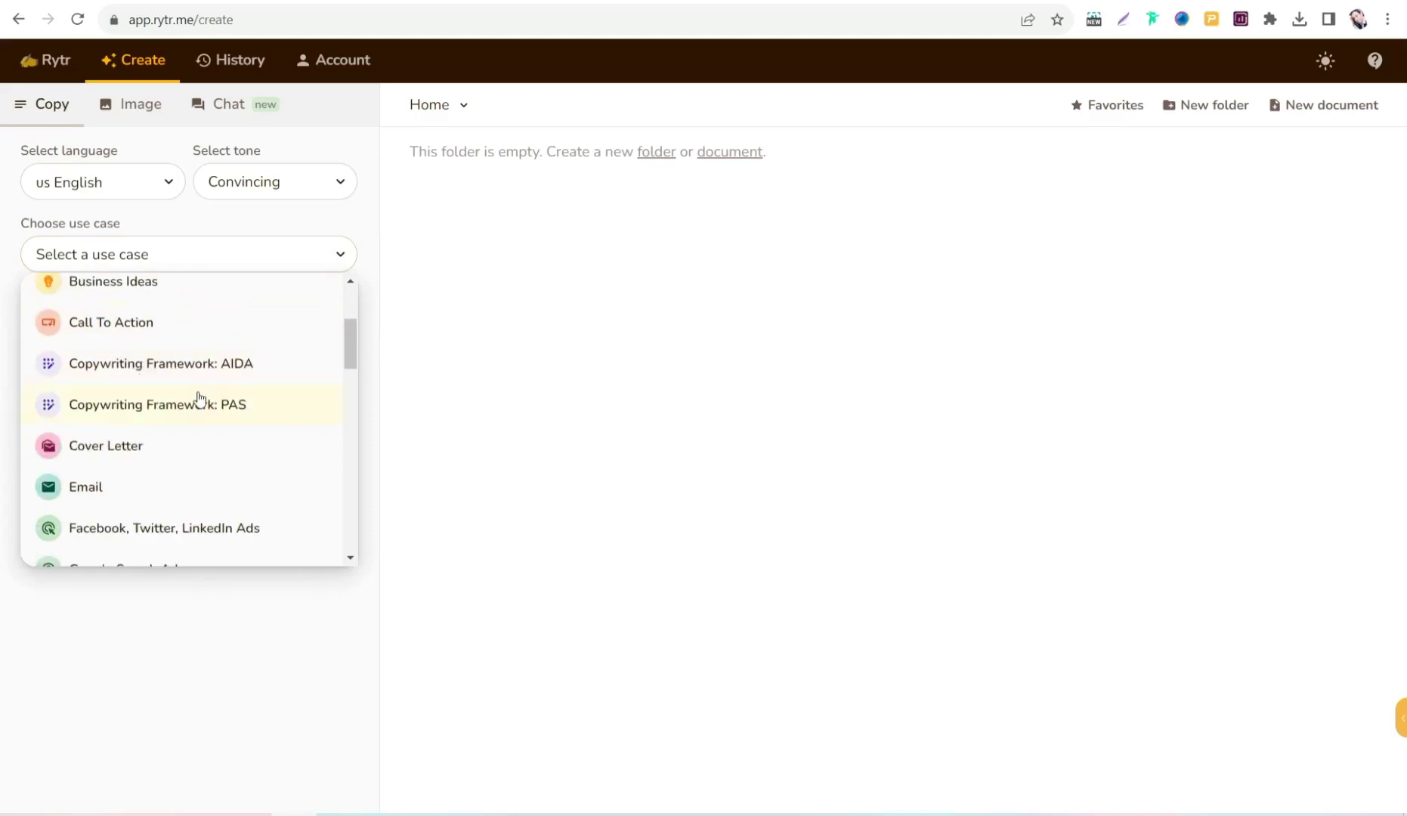
scroll(129, 468, "down", 1)
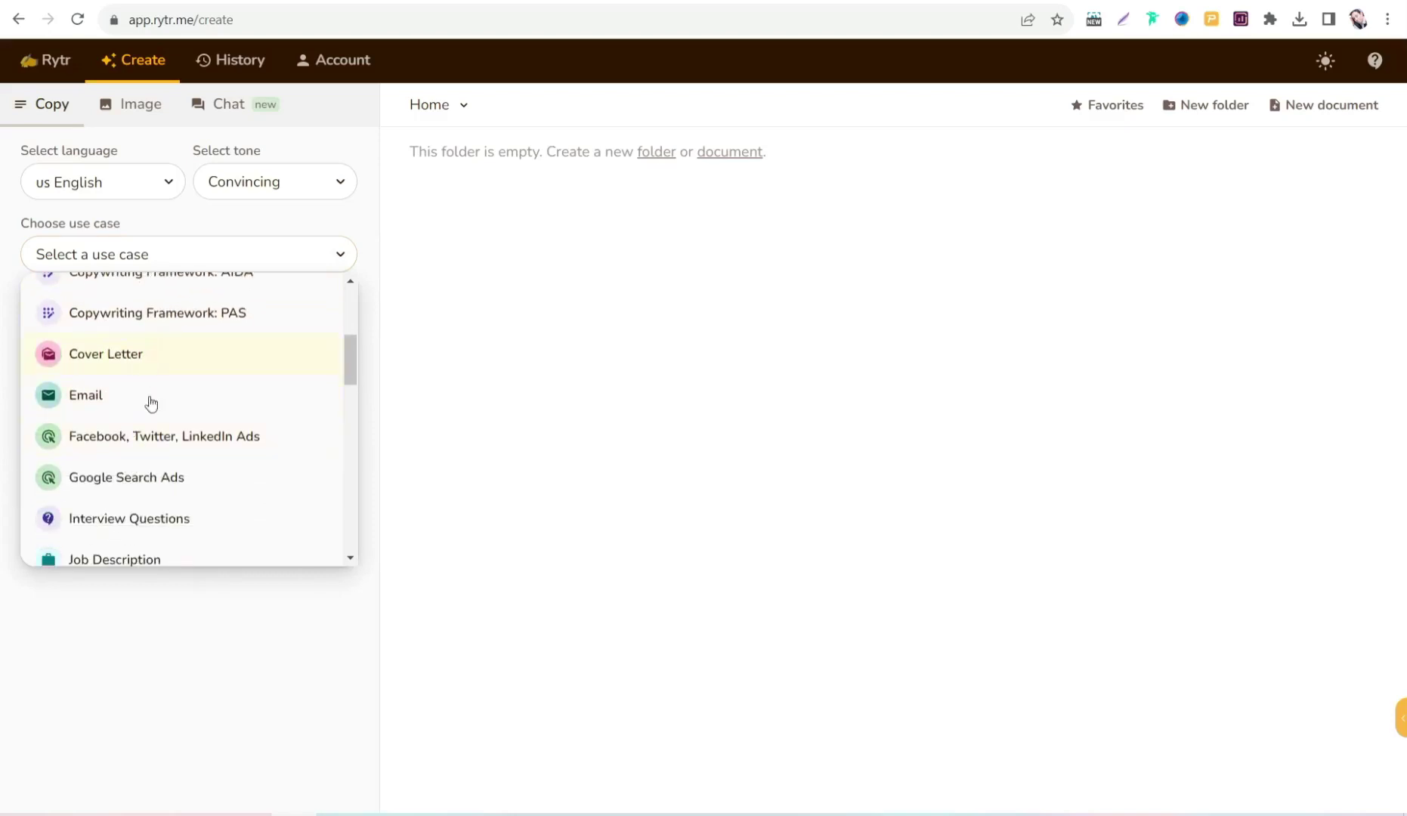
scroll(132, 418, "down", 15)
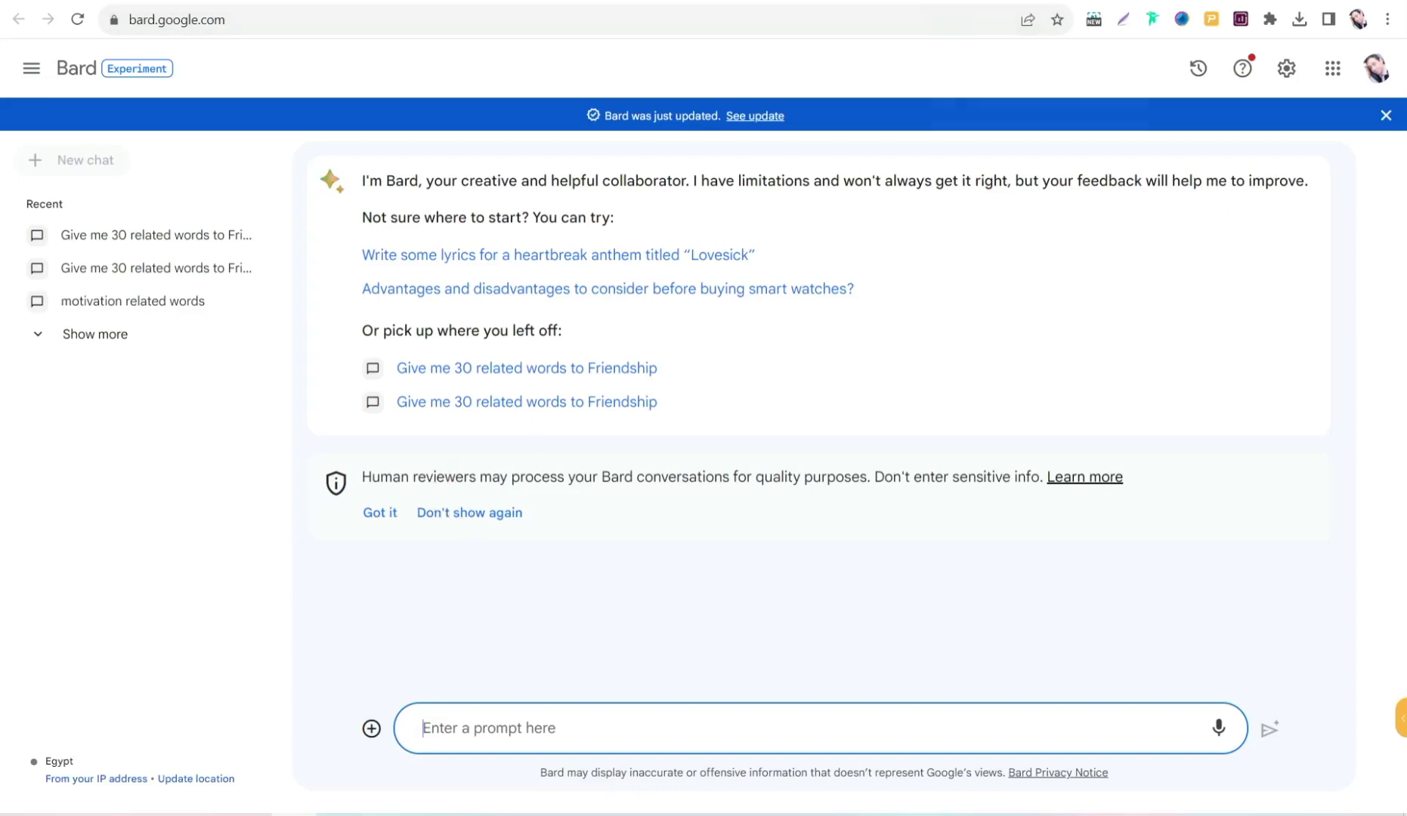
Switch to the Perplexity AI tab.
left_click(982, 0)
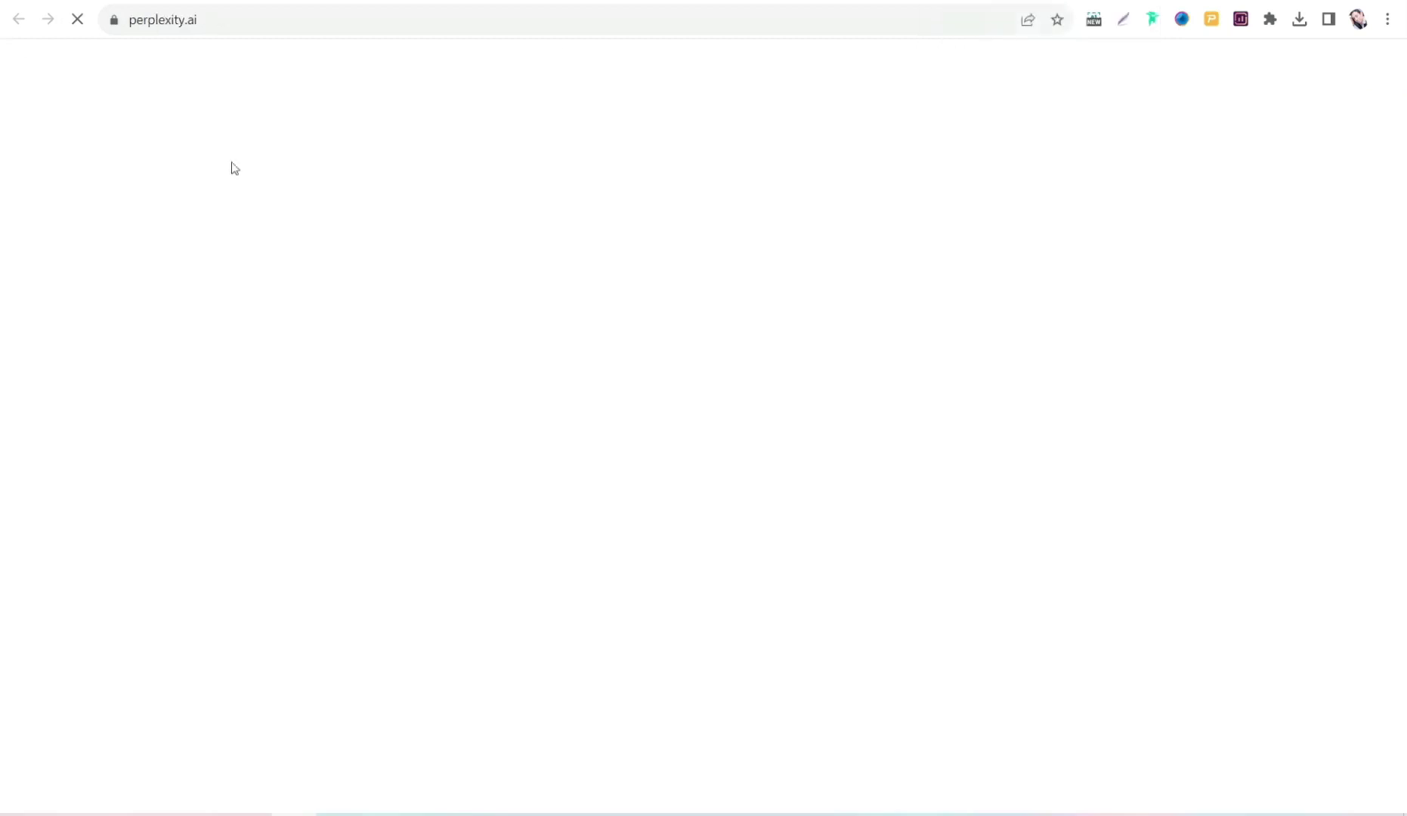